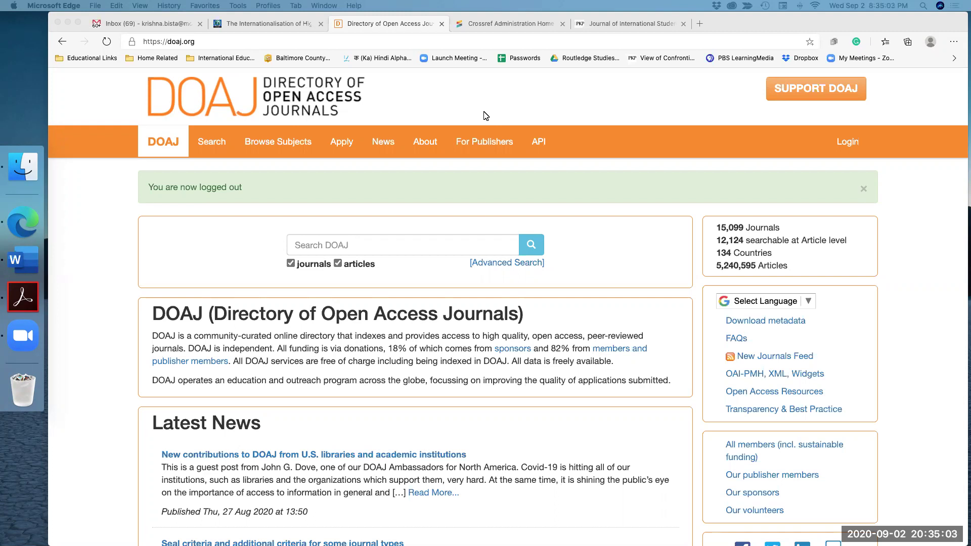
Sign in to DOAJ and open the Publisher Area listing the Journal of International Students.
{"action": "left_click", "coordinate": [845, 146]}
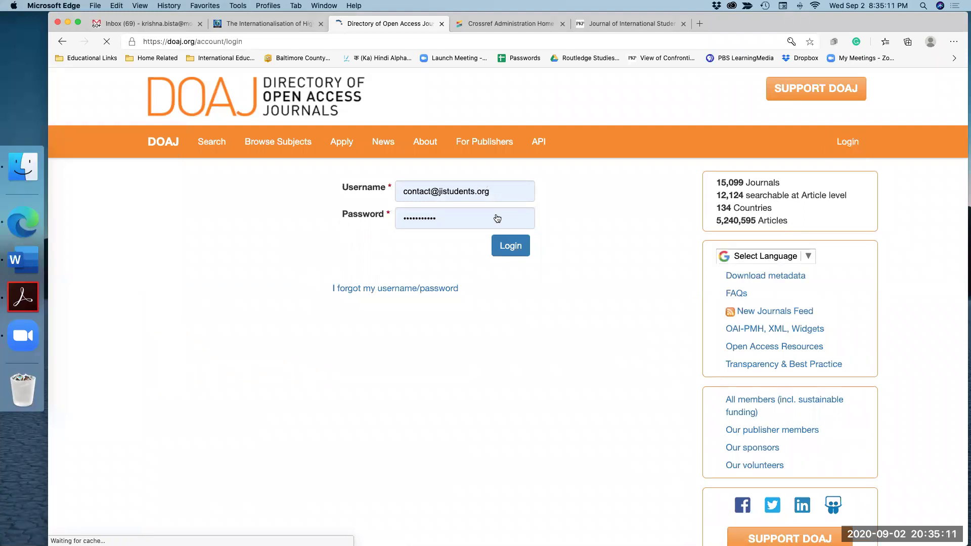
{"action": "left_click", "coordinate": [503, 250]}
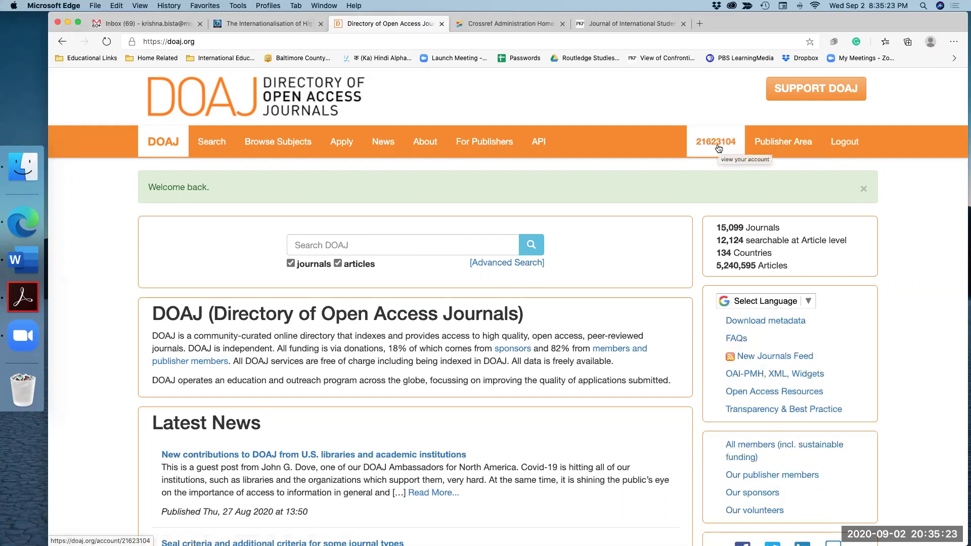
{"action": "left_click", "coordinate": [776, 148]}
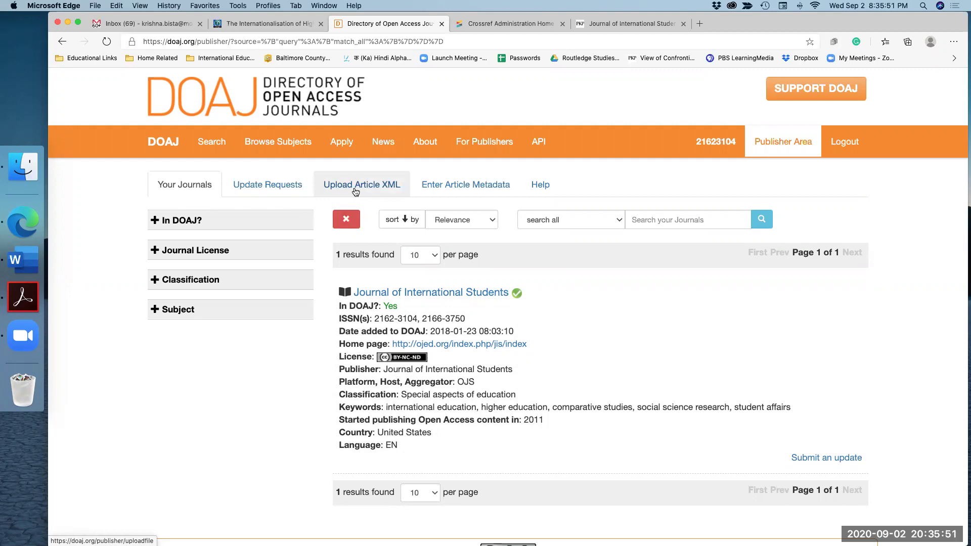
Open DOAJ's Upload Article XML page and look over the upload form and History of uploads.
{"action": "left_click", "coordinate": [354, 191]}
{"action": "scroll", "coordinate": [382, 314], "scroll_direction": "down", "scroll_amount": 3}
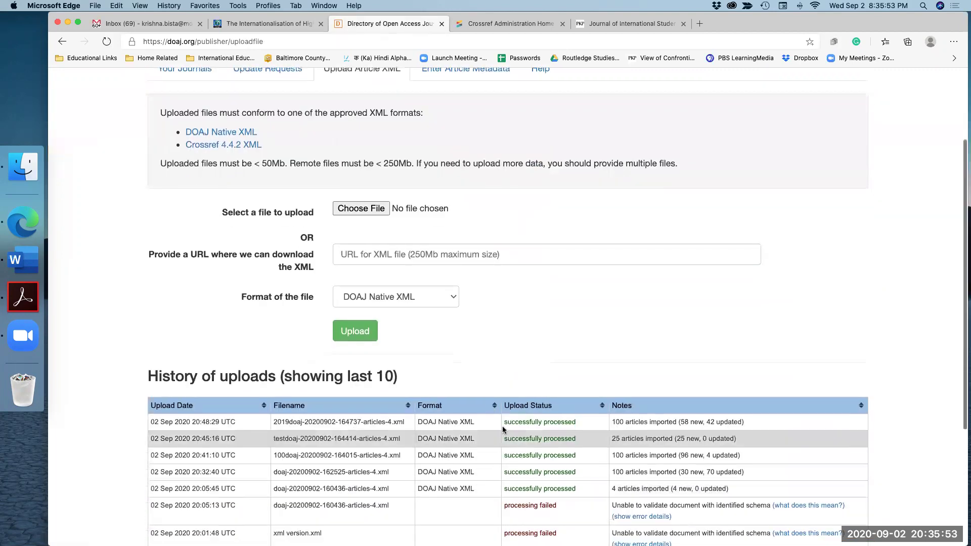
{"action": "scroll", "coordinate": [380, 334], "scroll_direction": "up", "scroll_amount": 2}
{"action": "scroll", "coordinate": [379, 344], "scroll_direction": "up", "scroll_amount": 1}
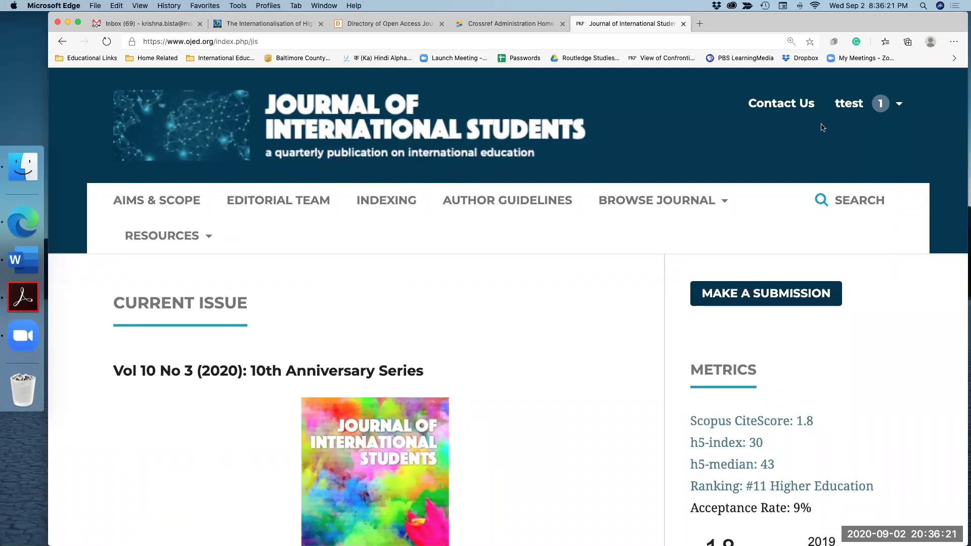
Go to the journal Dashboard and open Tools > Import/Export to view the export plugins.
{"action": "left_click", "coordinate": [853, 108]}
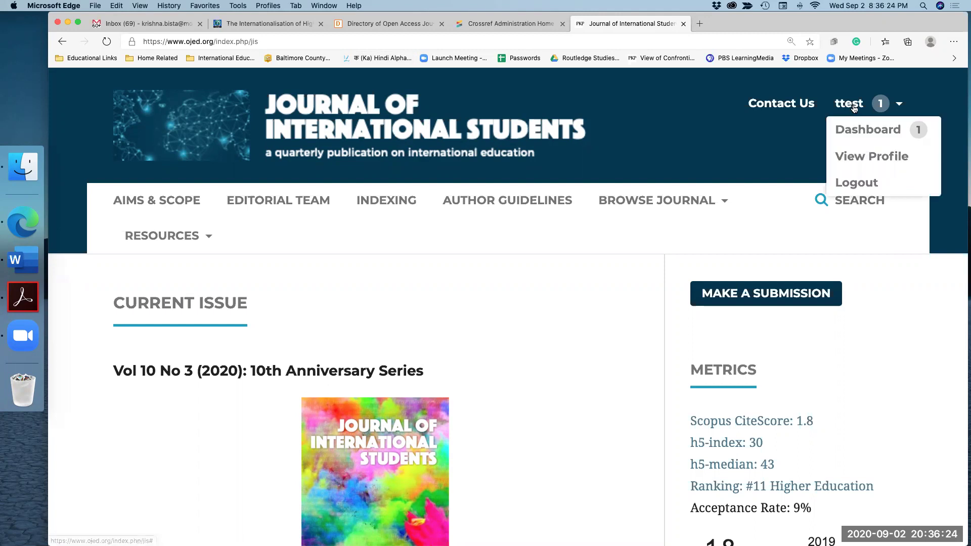
{"action": "left_click", "coordinate": [854, 133]}
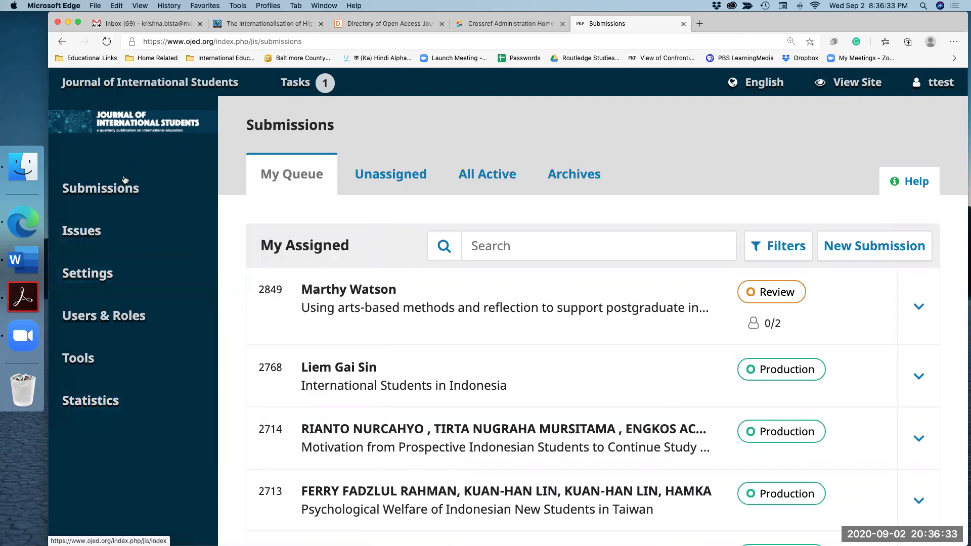
{"action": "mouse_move", "coordinate": [112, 328]}
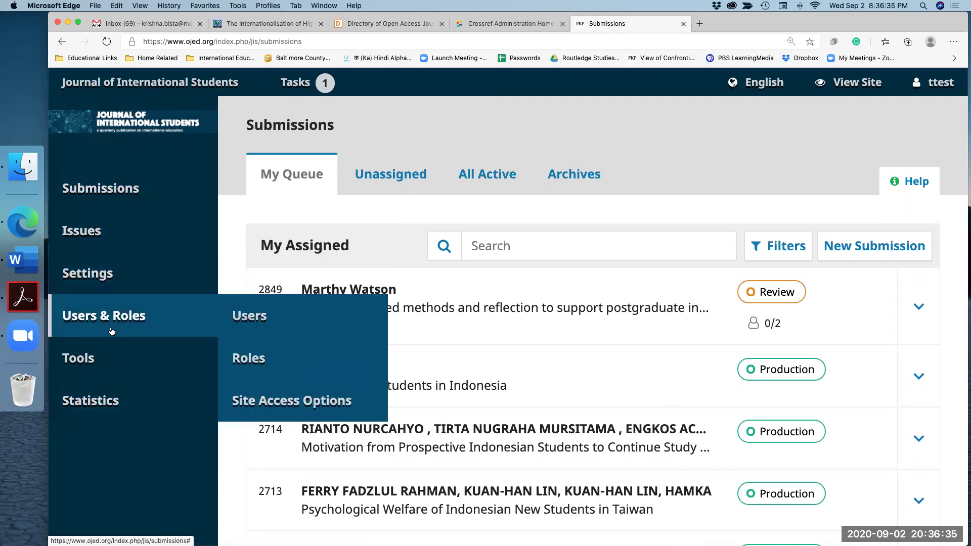
{"action": "mouse_move", "coordinate": [99, 360]}
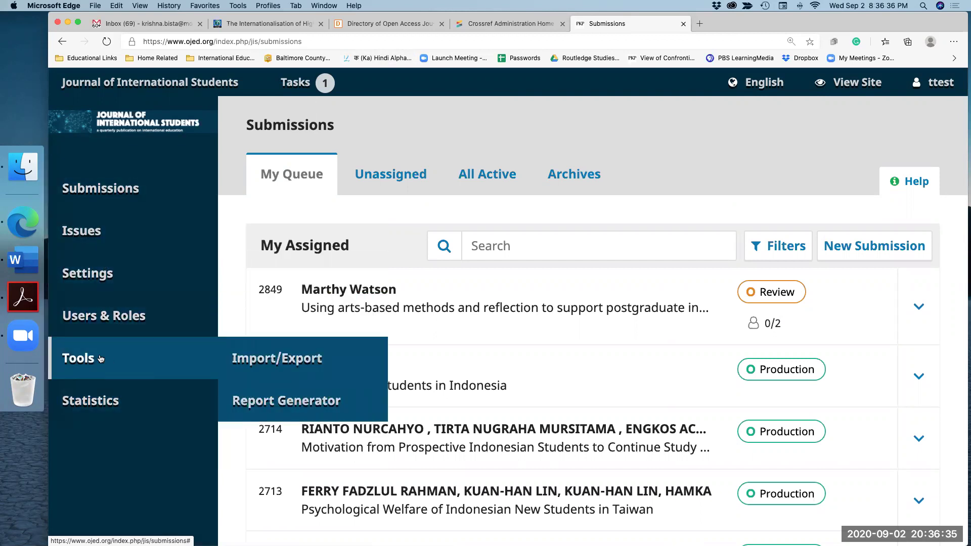
{"action": "left_click", "coordinate": [265, 362]}
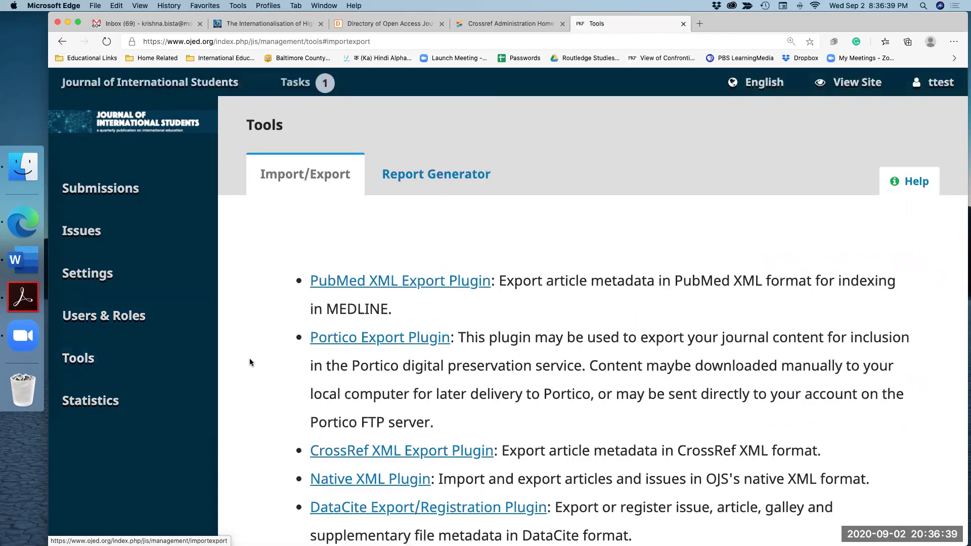
{"action": "scroll", "coordinate": [352, 352], "scroll_direction": "down", "scroll_amount": 2}
{"action": "scroll", "coordinate": [352, 353], "scroll_direction": "down", "scroll_amount": 1}
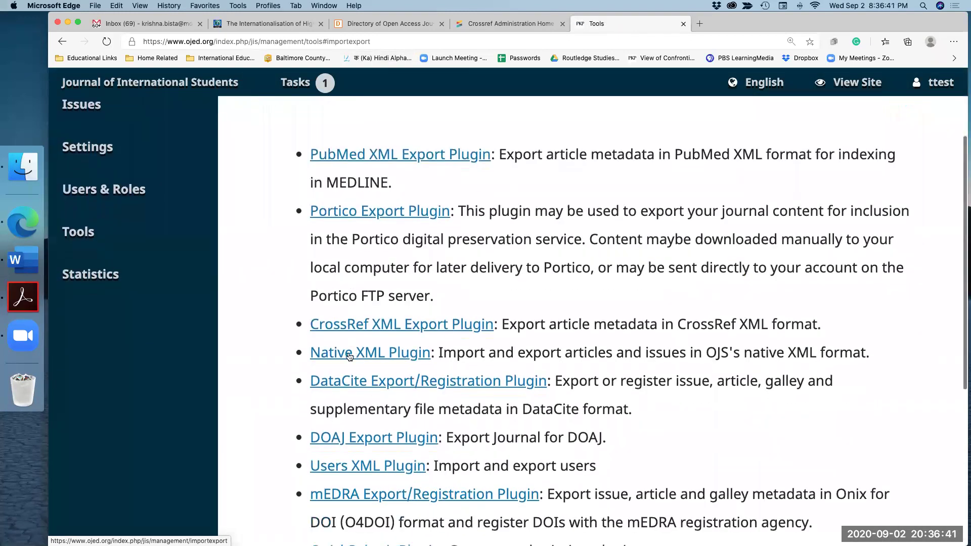
Open the DOAJ Export Plugin's article list and show 100 articles per page.
{"action": "left_click", "coordinate": [355, 440]}
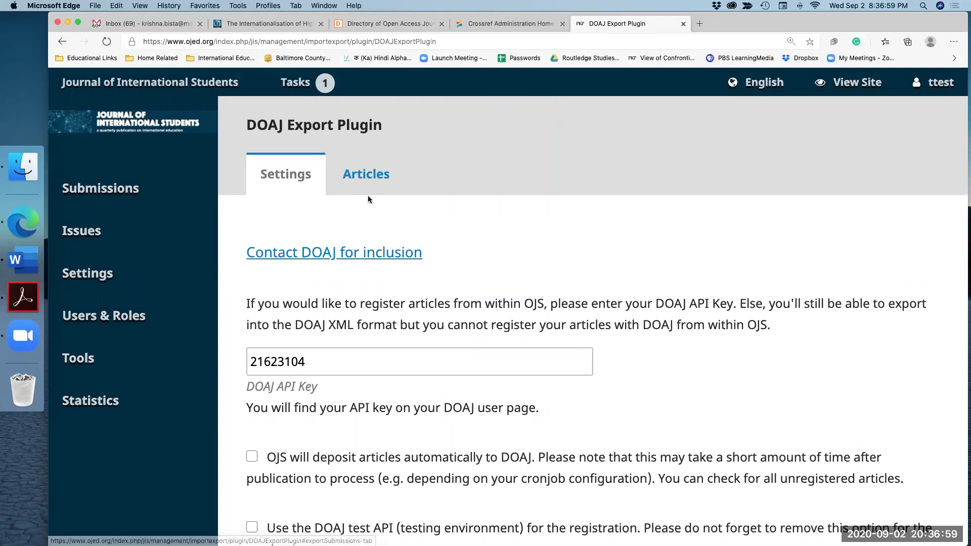
{"action": "left_click", "coordinate": [367, 181]}
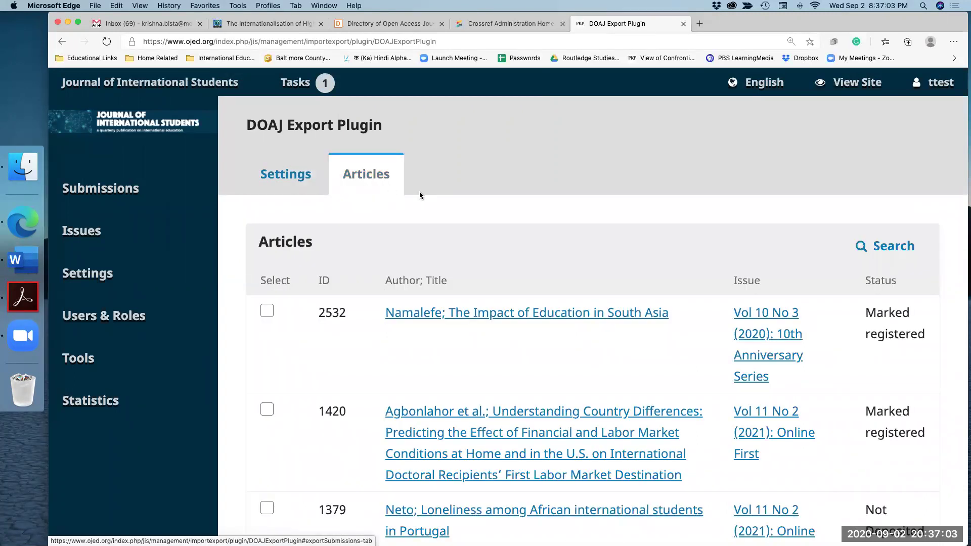
{"action": "scroll", "coordinate": [463, 218], "scroll_direction": "down", "scroll_amount": 5}
{"action": "scroll", "coordinate": [463, 217], "scroll_direction": "down", "scroll_amount": 20}
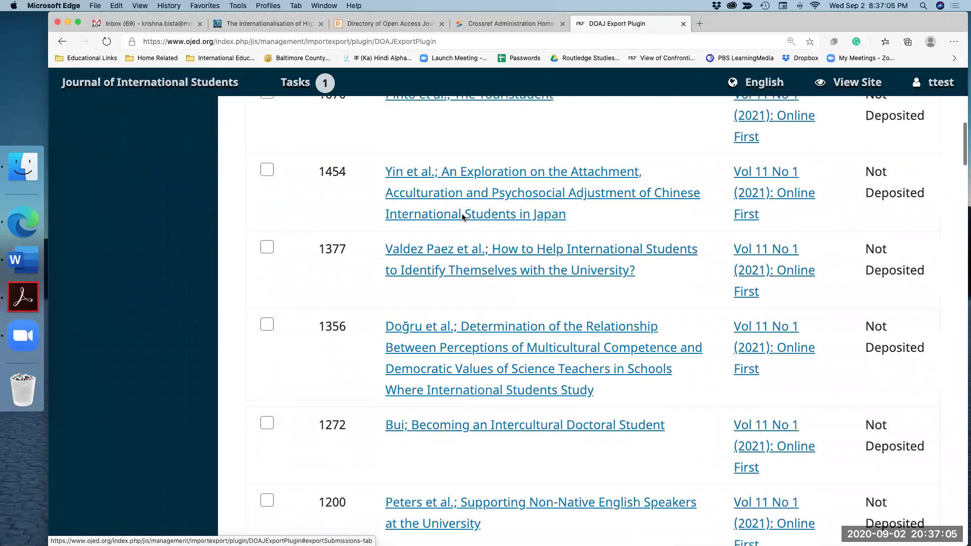
{"action": "scroll", "coordinate": [463, 217], "scroll_direction": "down", "scroll_amount": 20}
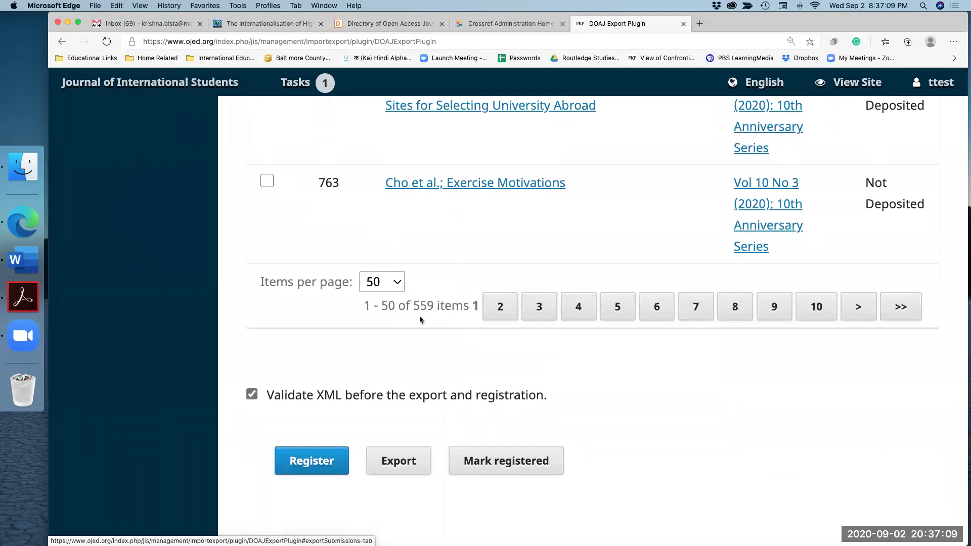
{"action": "left_click", "coordinate": [365, 284]}
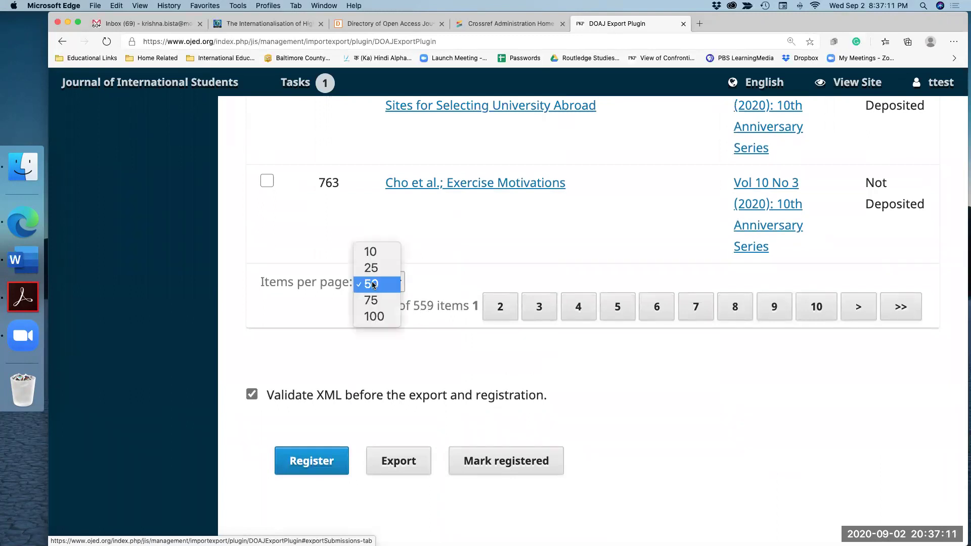
{"action": "left_click", "coordinate": [369, 317]}
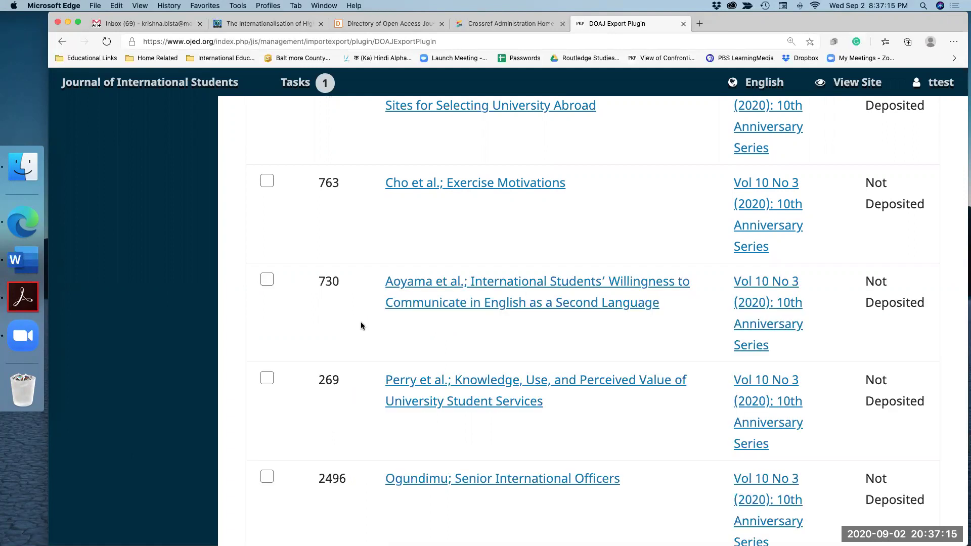
{"action": "scroll", "coordinate": [359, 321], "scroll_direction": "up", "scroll_amount": 10}
{"action": "scroll", "coordinate": [361, 325], "scroll_direction": "up", "scroll_amount": 15}
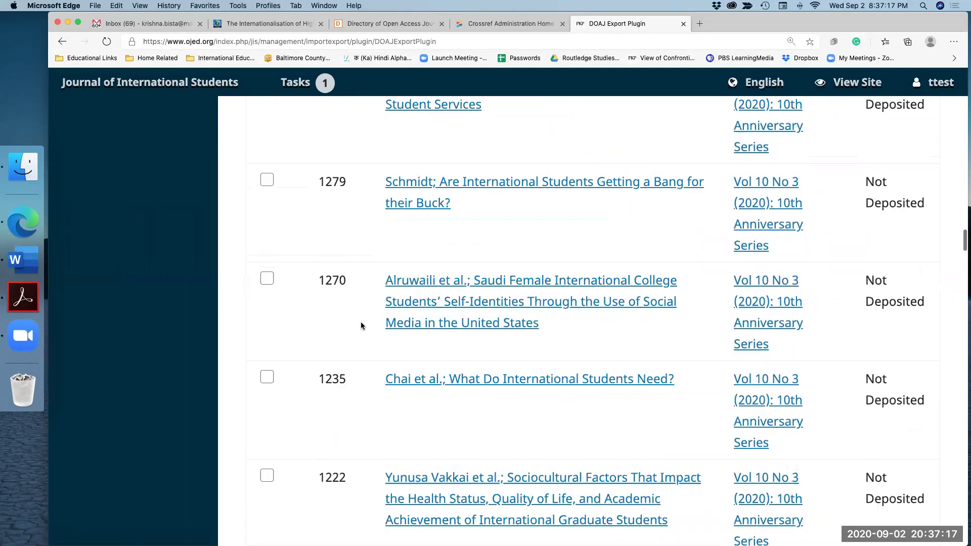
{"action": "scroll", "coordinate": [361, 325], "scroll_direction": "up", "scroll_amount": 20}
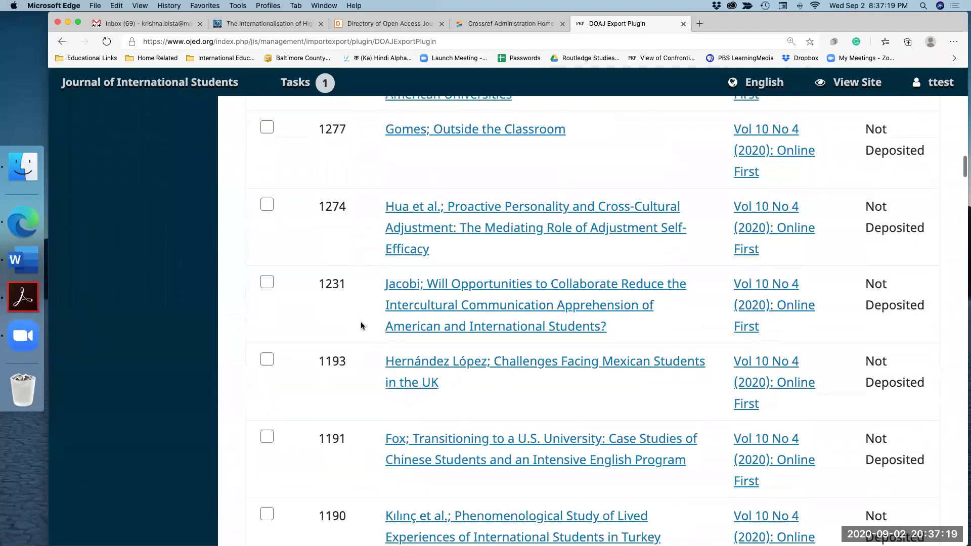
Tick articles 2532, 1420, 1379 and 1670 for DOAJ export.
{"action": "left_click", "coordinate": [268, 314]}
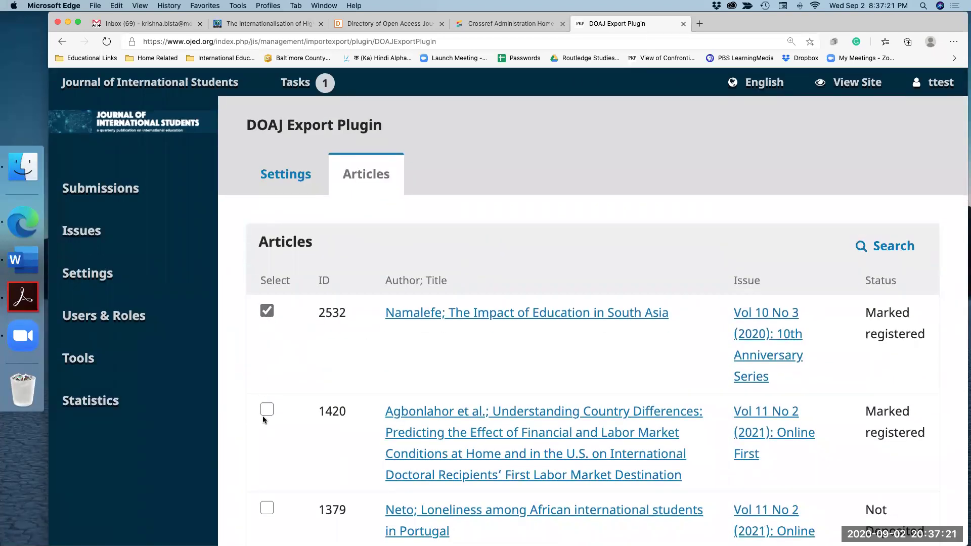
{"action": "left_click", "coordinate": [267, 411]}
{"action": "scroll", "coordinate": [364, 392], "scroll_direction": "down", "scroll_amount": 2}
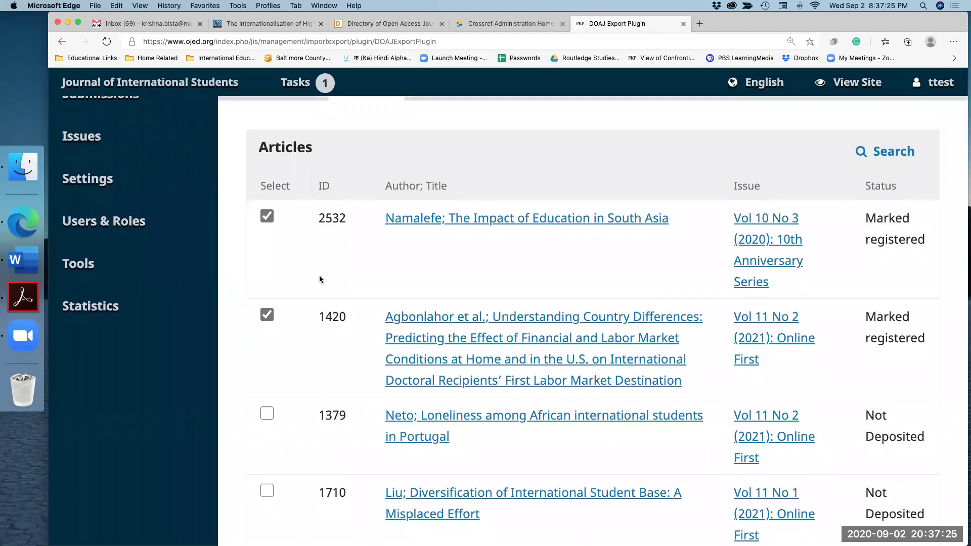
{"action": "left_click", "coordinate": [263, 416]}
{"action": "scroll", "coordinate": [308, 481], "scroll_direction": "down", "scroll_amount": 3}
{"action": "left_click", "coordinate": [267, 436]}
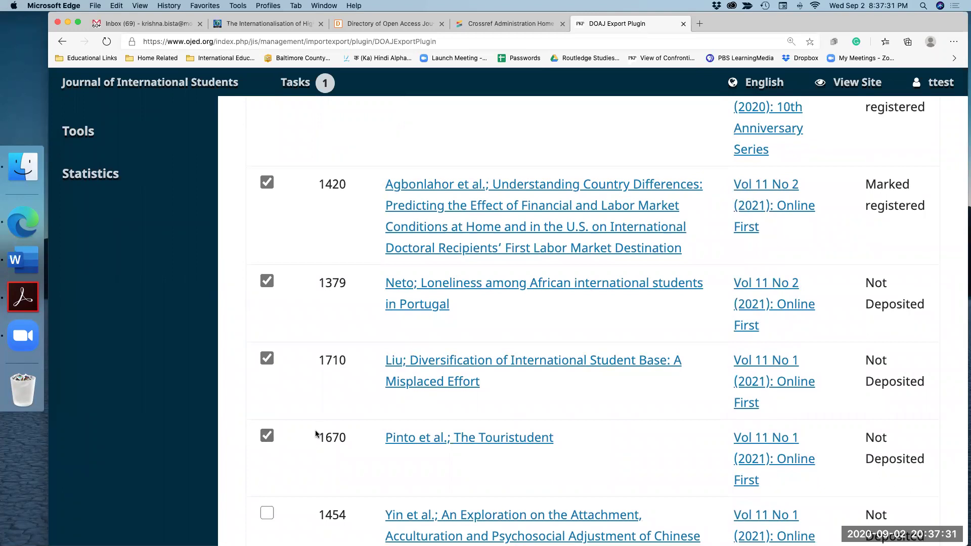
{"action": "scroll", "coordinate": [316, 435], "scroll_direction": "up", "scroll_amount": 1}
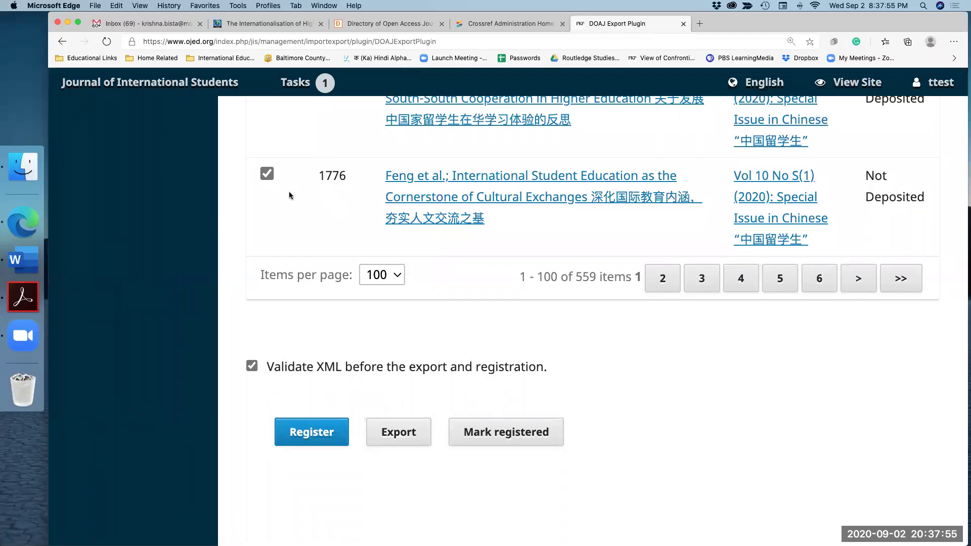
Export the selected articles as DOAJ XML with Validate XML unchecked, then return to DOAJ.
{"action": "left_click", "coordinate": [252, 368]}
{"action": "left_click", "coordinate": [404, 439]}
{"action": "left_click", "coordinate": [415, 23]}
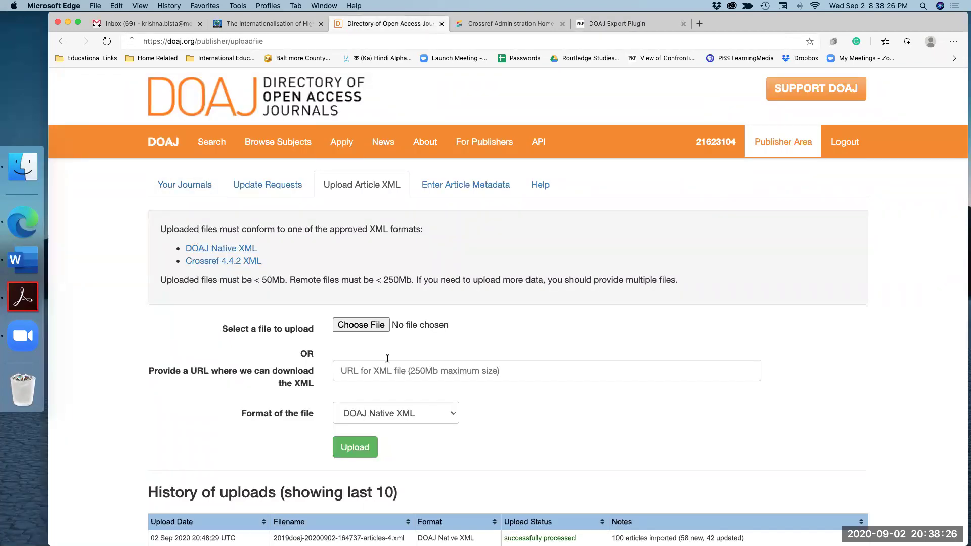
Upload the 100doaj…articles-4.xml file from the Desktop to DOAJ as native XML.
{"action": "left_click", "coordinate": [364, 328]}
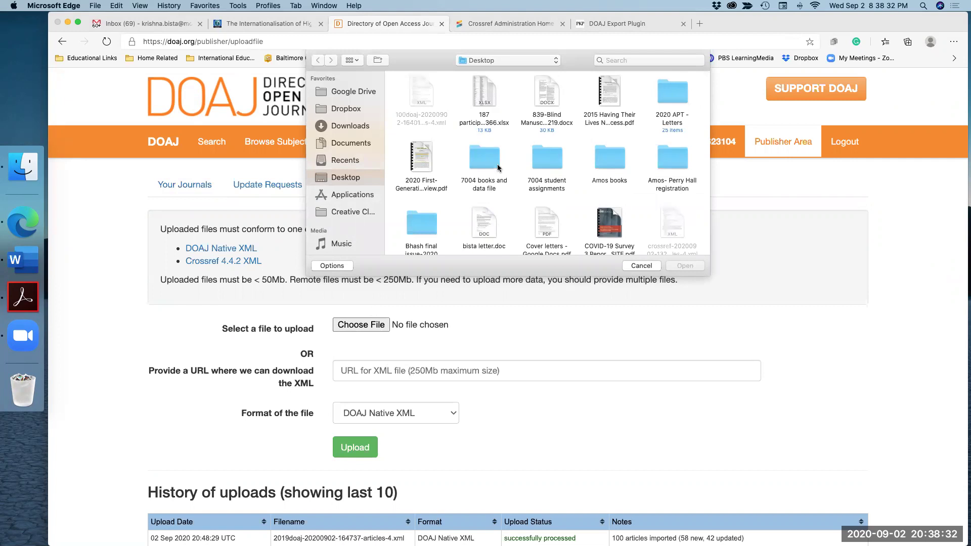
{"action": "left_click", "coordinate": [424, 116]}
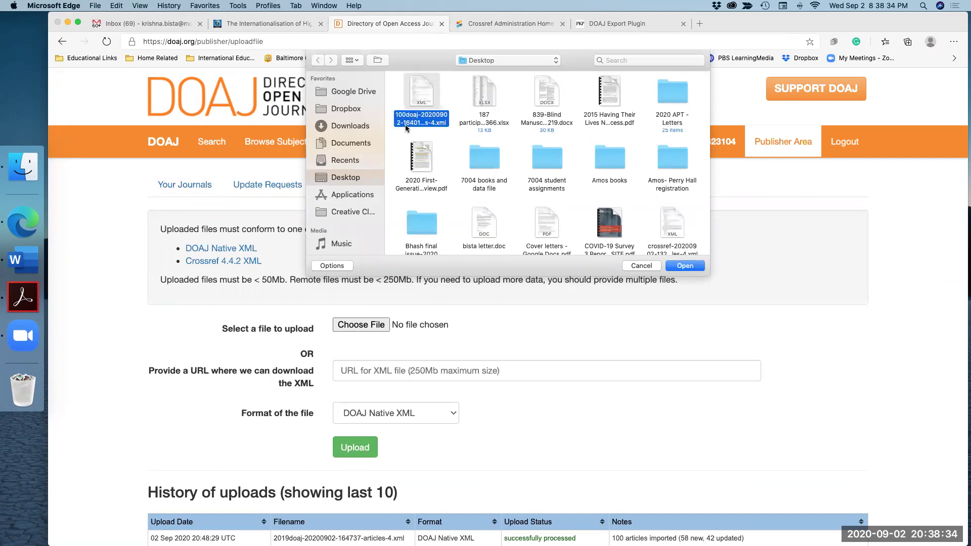
{"action": "left_click", "coordinate": [684, 266]}
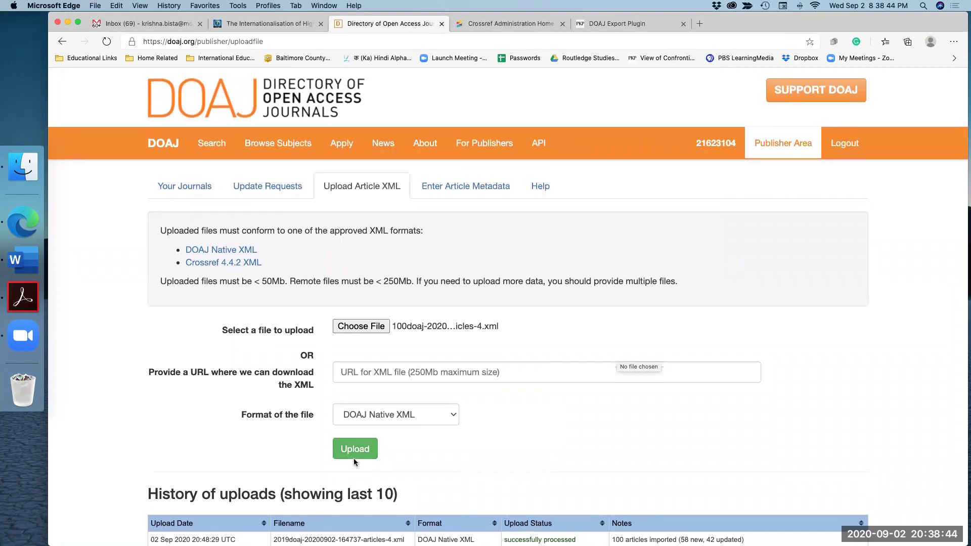
{"action": "left_click", "coordinate": [356, 448]}
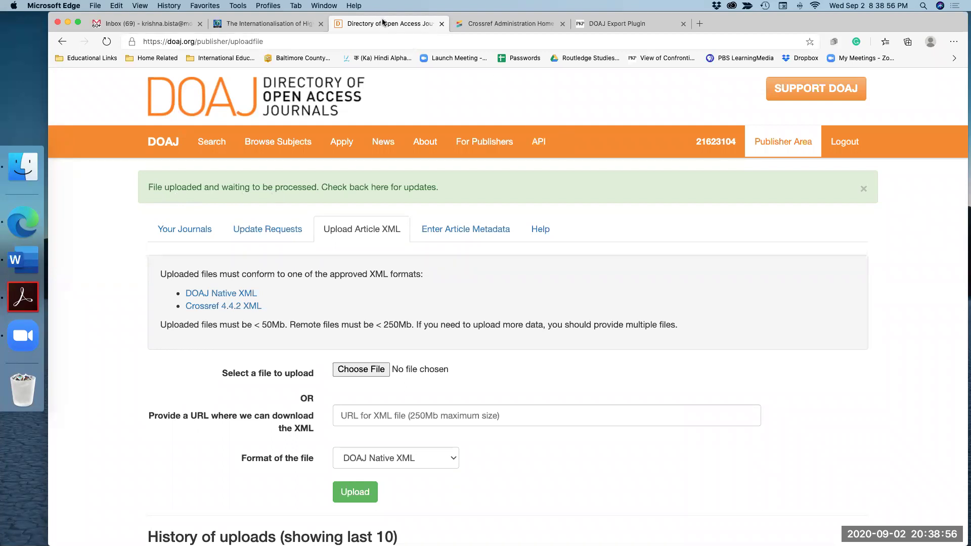
{"action": "scroll", "coordinate": [569, 461], "scroll_direction": "down", "scroll_amount": 3}
{"action": "scroll", "coordinate": [569, 461], "scroll_direction": "down", "scroll_amount": 5}
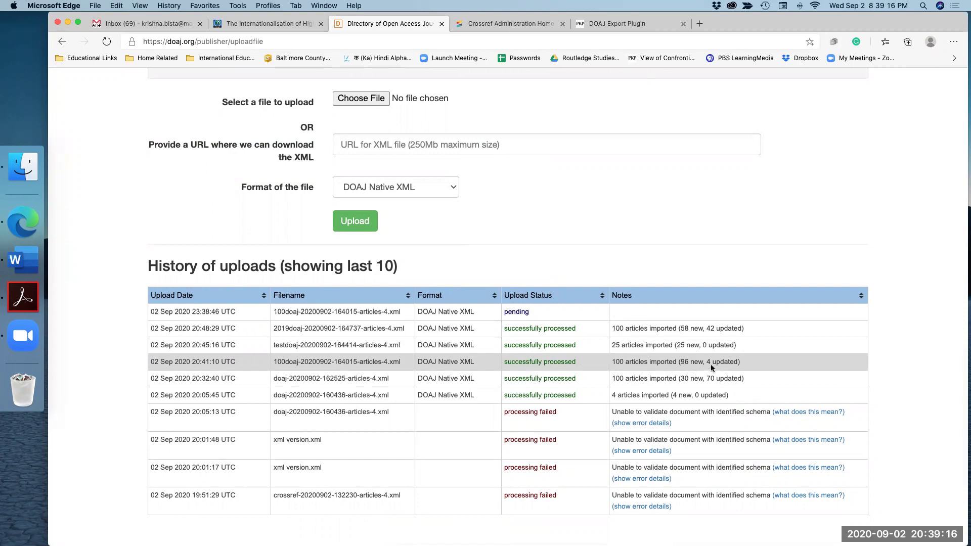
{"action": "scroll", "coordinate": [402, 321], "scroll_direction": "up", "scroll_amount": 5}
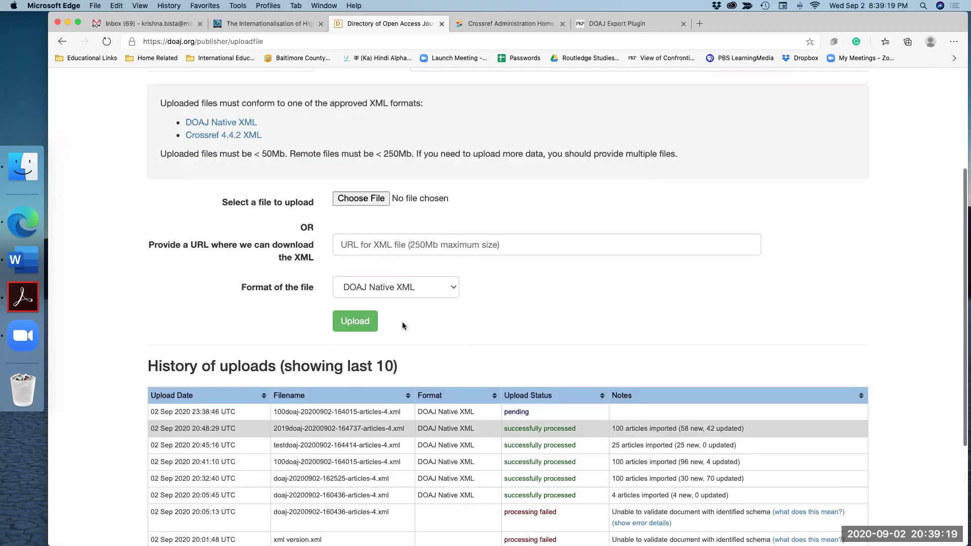
{"action": "scroll", "coordinate": [405, 330], "scroll_direction": "up", "scroll_amount": 3}
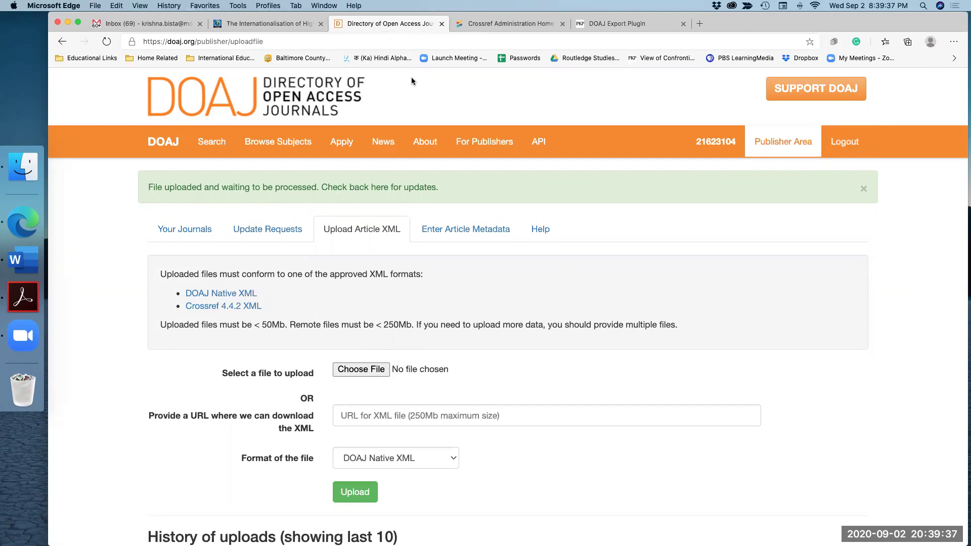
Leave DOAJ by switching to the Crossref Administration browser tab.
{"action": "left_click", "coordinate": [484, 25]}
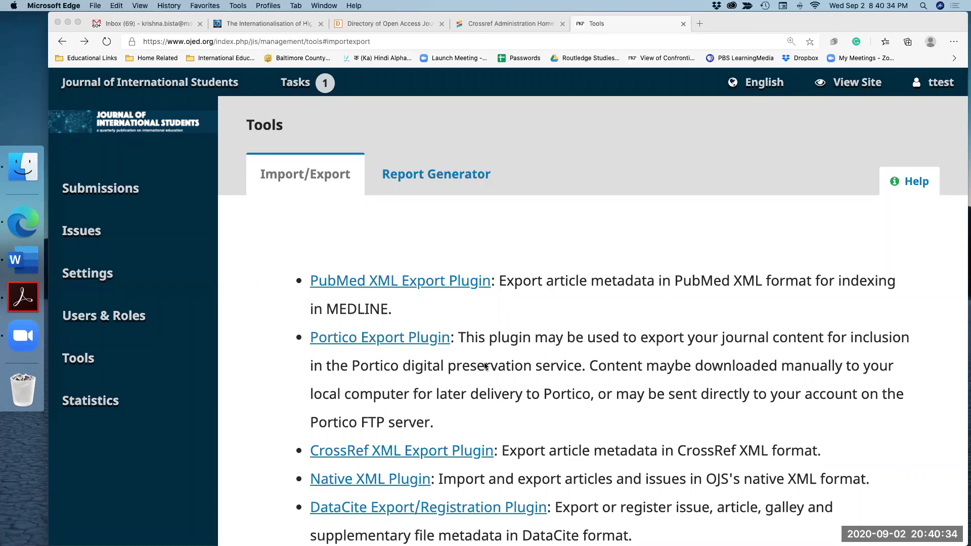
{"action": "scroll", "coordinate": [485, 366], "scroll_direction": "down", "scroll_amount": 2}
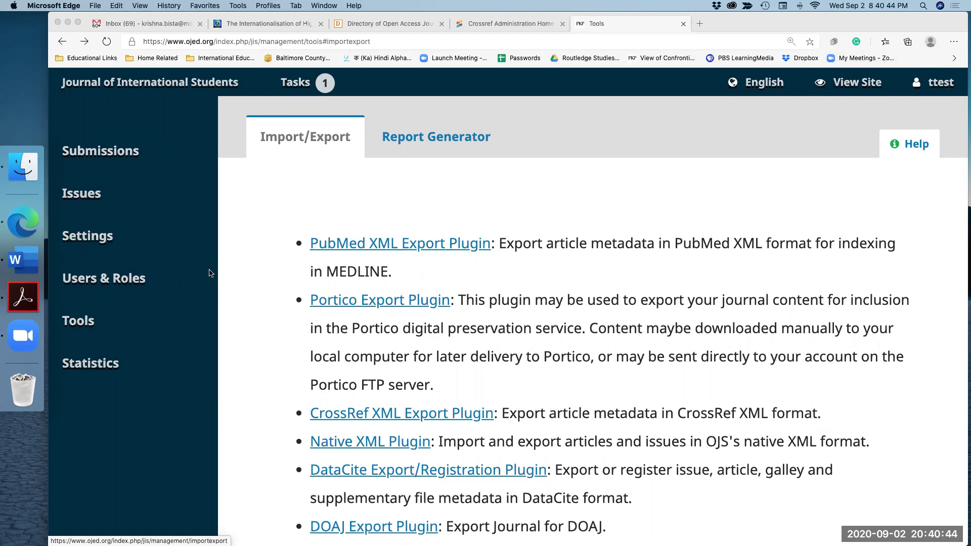
{"action": "left_click", "coordinate": [89, 329]}
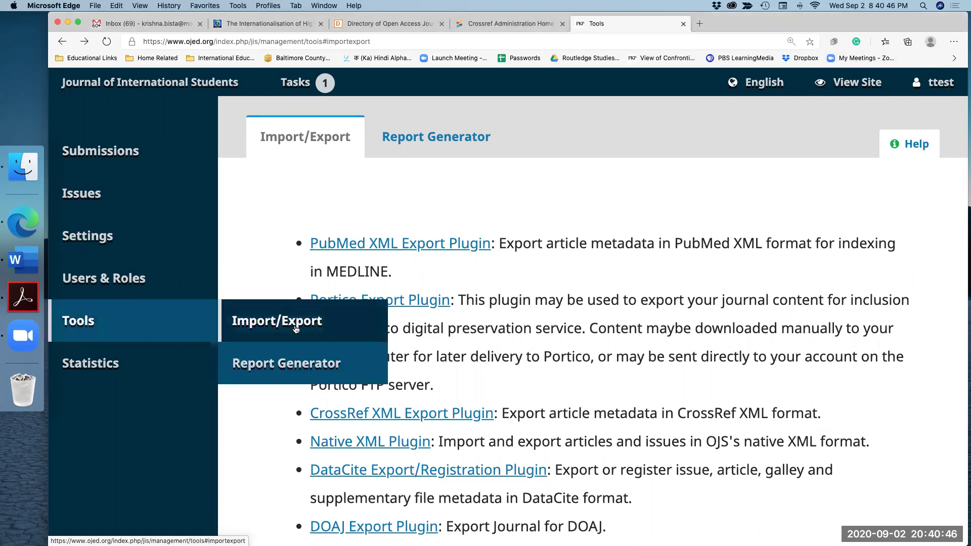
{"action": "left_click", "coordinate": [273, 335]}
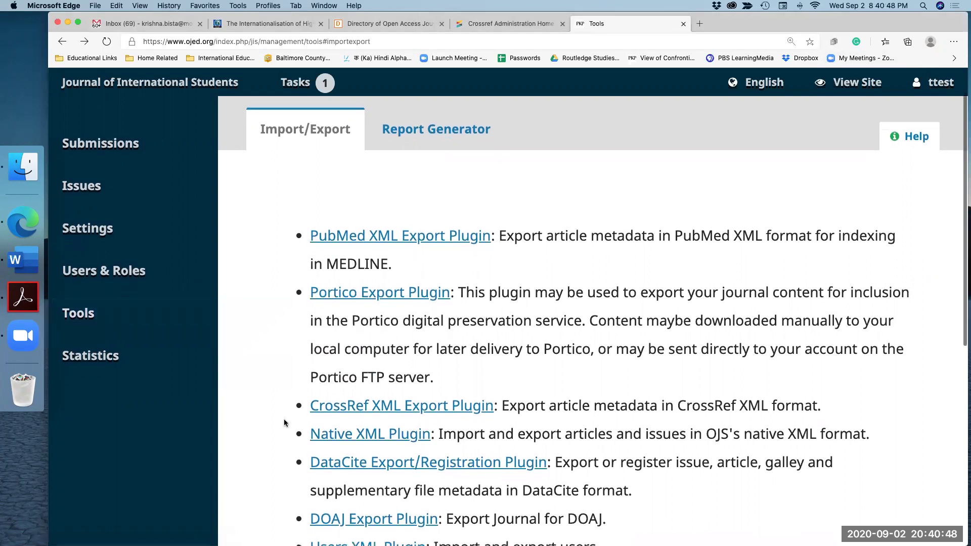
{"action": "scroll", "coordinate": [284, 422], "scroll_direction": "down", "scroll_amount": 3}
Open the CrossRef XML Export Plugin's Articles list.
{"action": "left_click", "coordinate": [347, 349]}
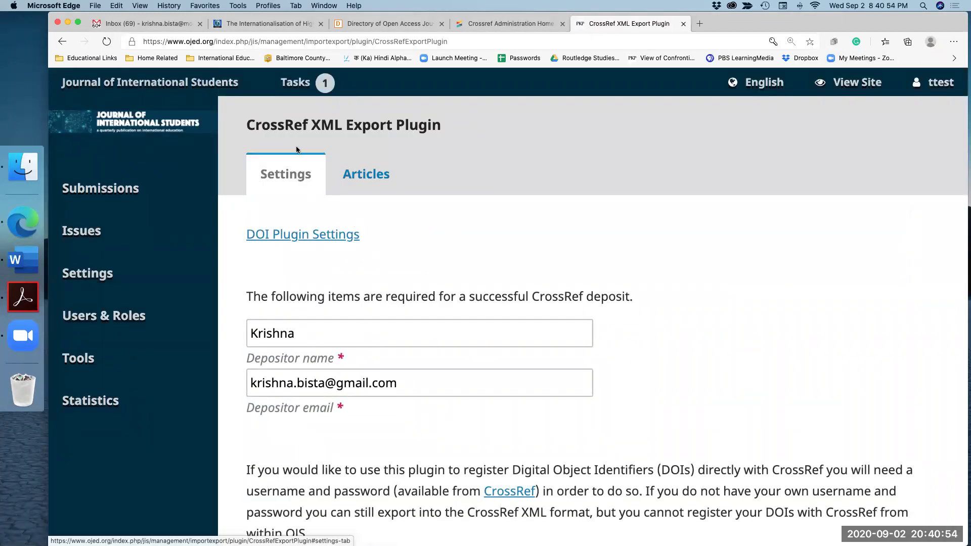
{"action": "left_click", "coordinate": [374, 175]}
{"action": "scroll", "coordinate": [385, 297], "scroll_direction": "down", "scroll_amount": 2}
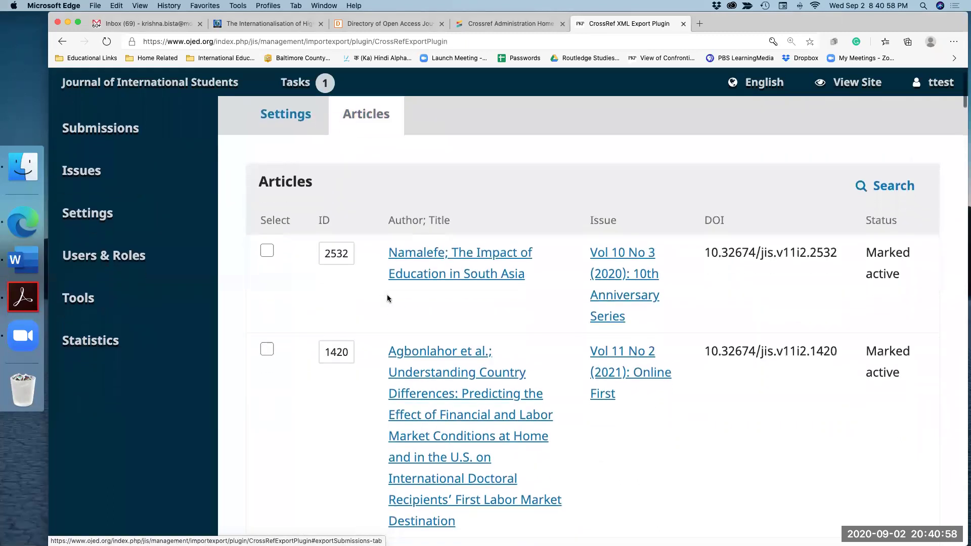
Tick articles 2532, 1379 and 730 for CrossRef deposit.
{"action": "left_click", "coordinate": [265, 250]}
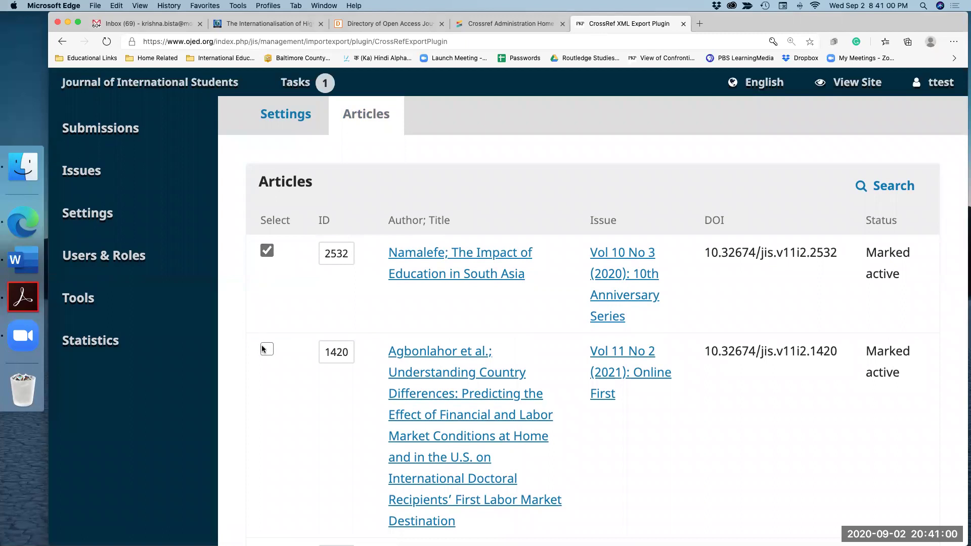
{"action": "scroll", "coordinate": [272, 385], "scroll_direction": "down", "scroll_amount": 3}
{"action": "left_click", "coordinate": [267, 449]}
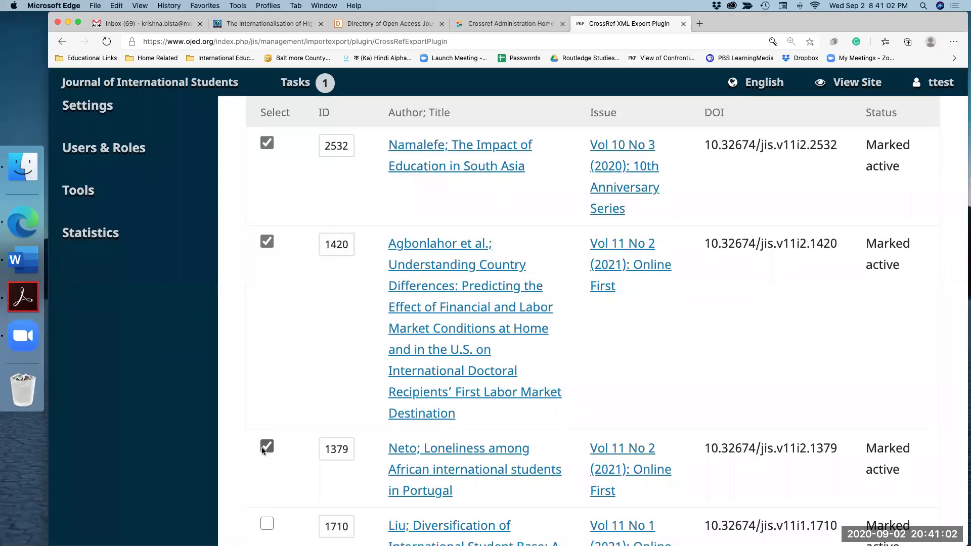
{"action": "scroll", "coordinate": [268, 448], "scroll_direction": "down", "scroll_amount": 2}
{"action": "scroll", "coordinate": [311, 443], "scroll_direction": "down", "scroll_amount": 20}
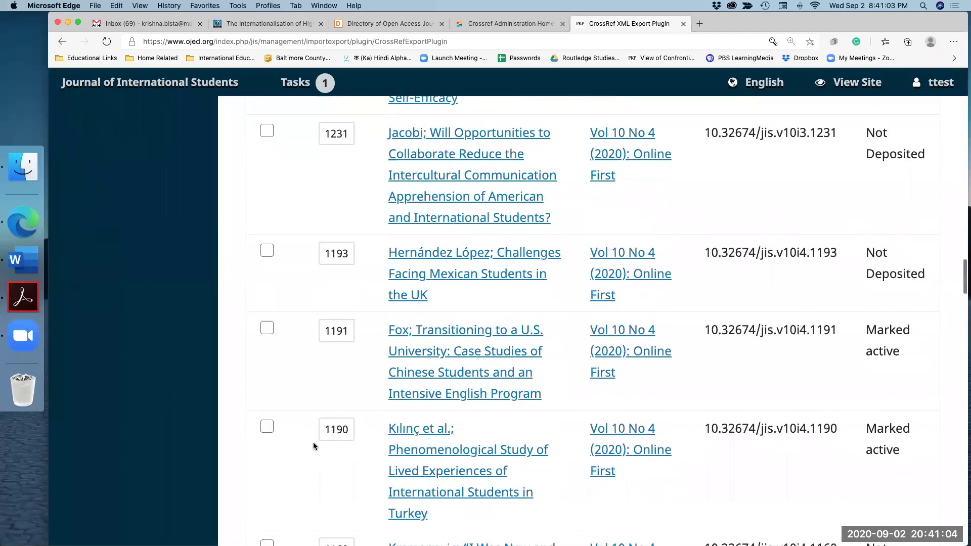
{"action": "scroll", "coordinate": [311, 443], "scroll_direction": "down", "scroll_amount": 15}
{"action": "left_click", "coordinate": [267, 165]}
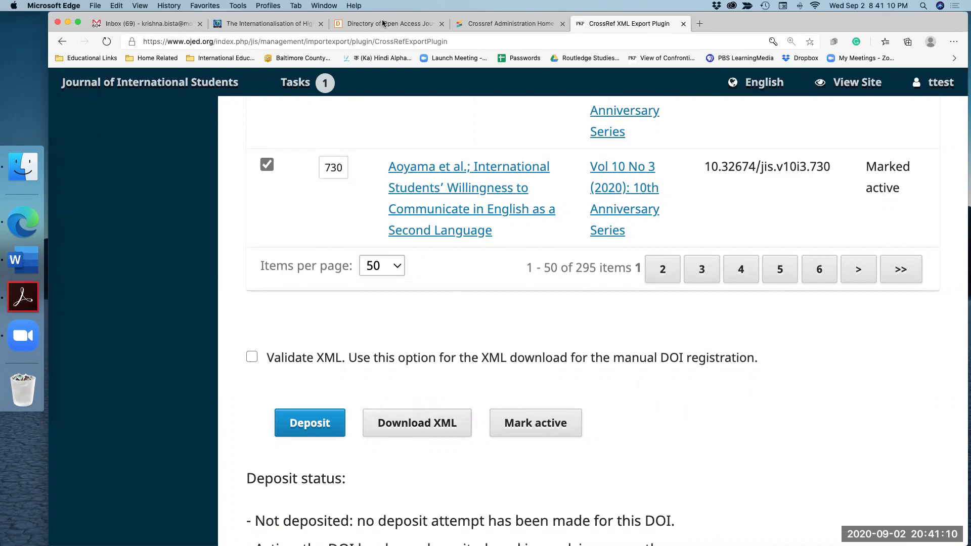
Set the CrossRef article list to show 100 items per page.
{"action": "left_click", "coordinate": [392, 265]}
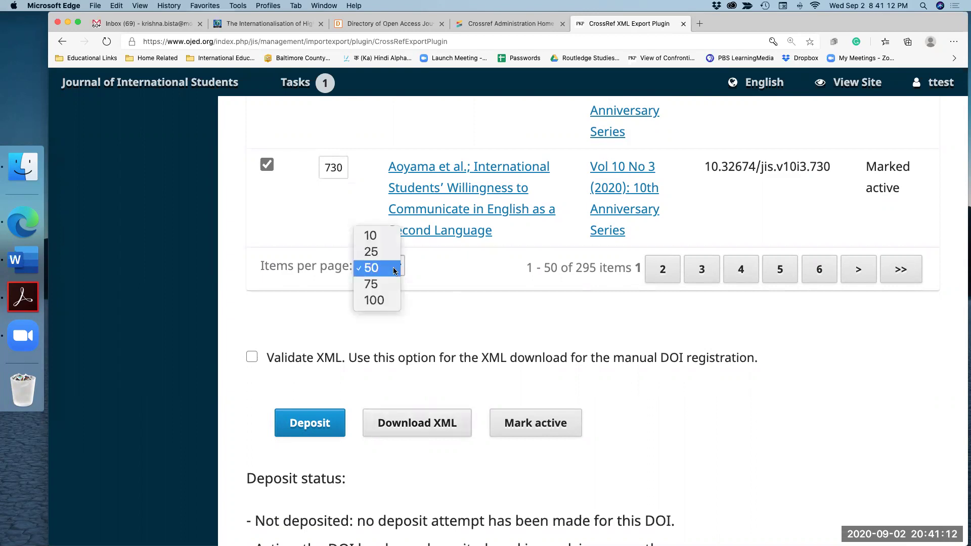
{"action": "left_click", "coordinate": [438, 311]}
{"action": "left_click", "coordinate": [384, 265]}
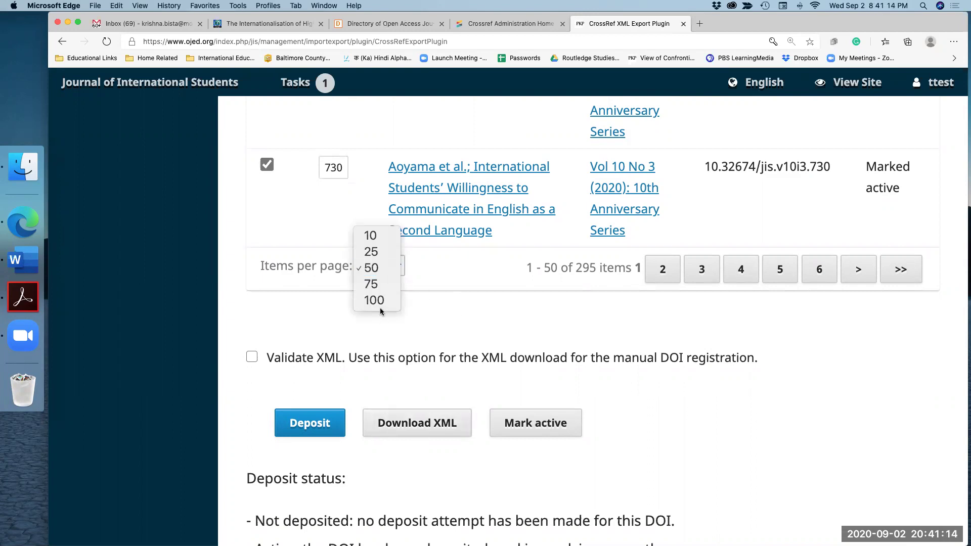
{"action": "left_click", "coordinate": [376, 299]}
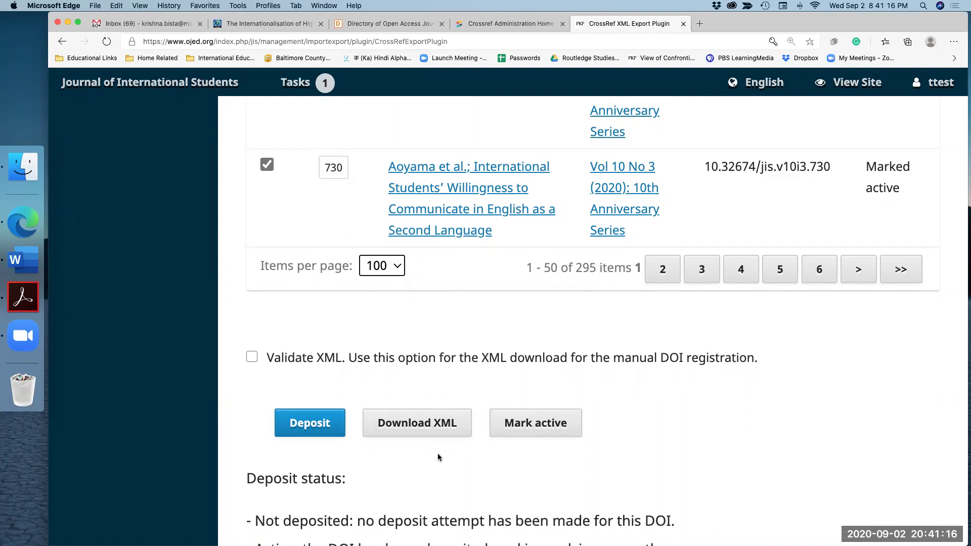
Tick articles 958 and 844 for deposit and scroll to the Deposit buttons.
{"action": "scroll", "coordinate": [396, 429], "scroll_direction": "down", "scroll_amount": 15}
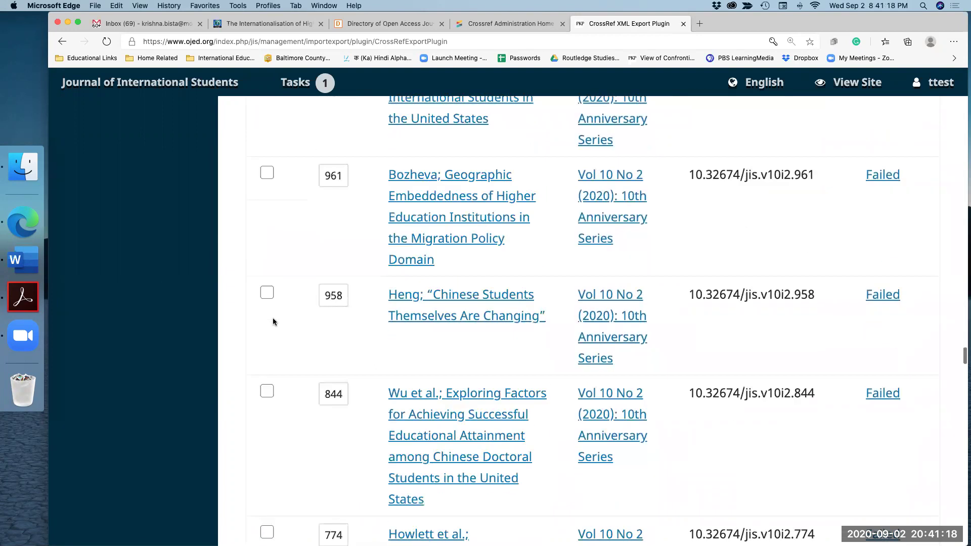
{"action": "left_click", "coordinate": [268, 295]}
{"action": "left_click", "coordinate": [266, 392]}
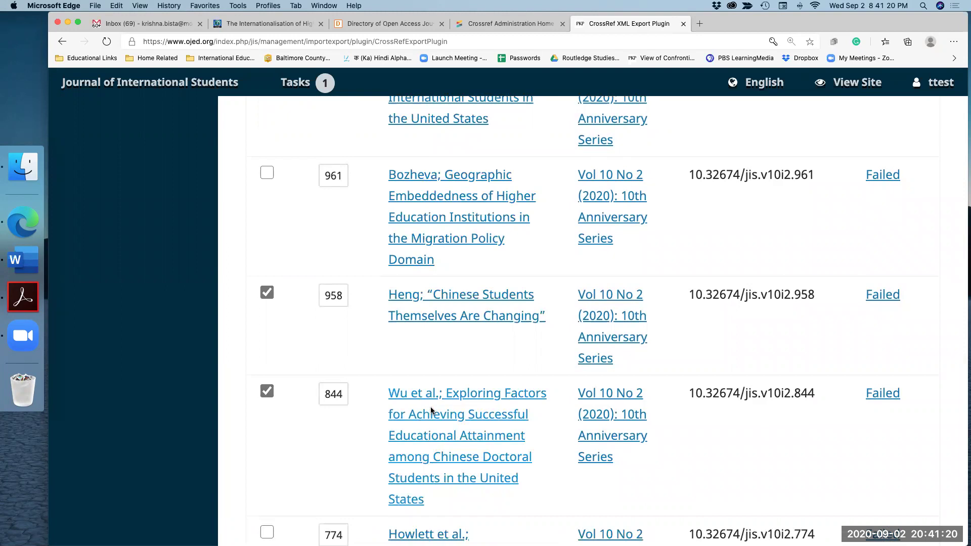
{"action": "scroll", "coordinate": [431, 410], "scroll_direction": "down", "scroll_amount": 20}
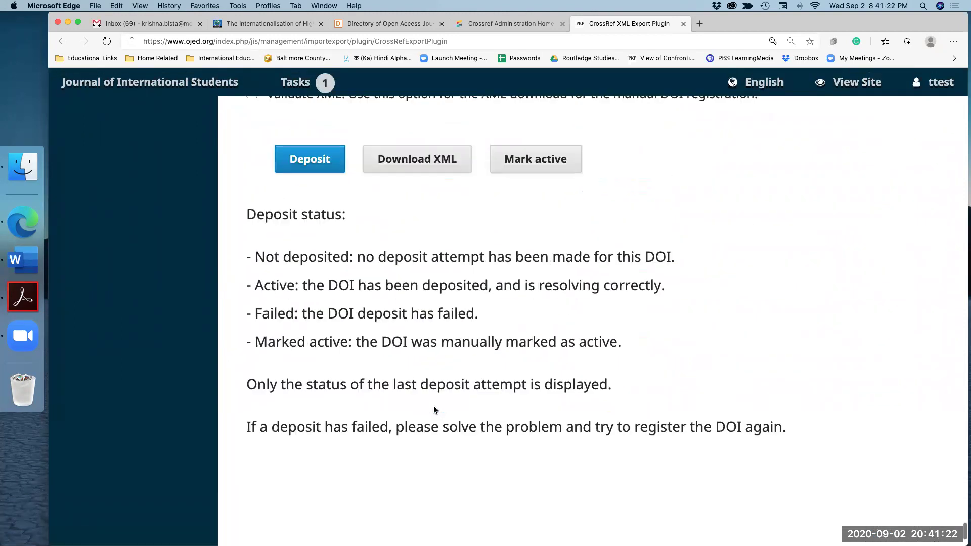
{"action": "scroll", "coordinate": [434, 410], "scroll_direction": "up", "scroll_amount": 4}
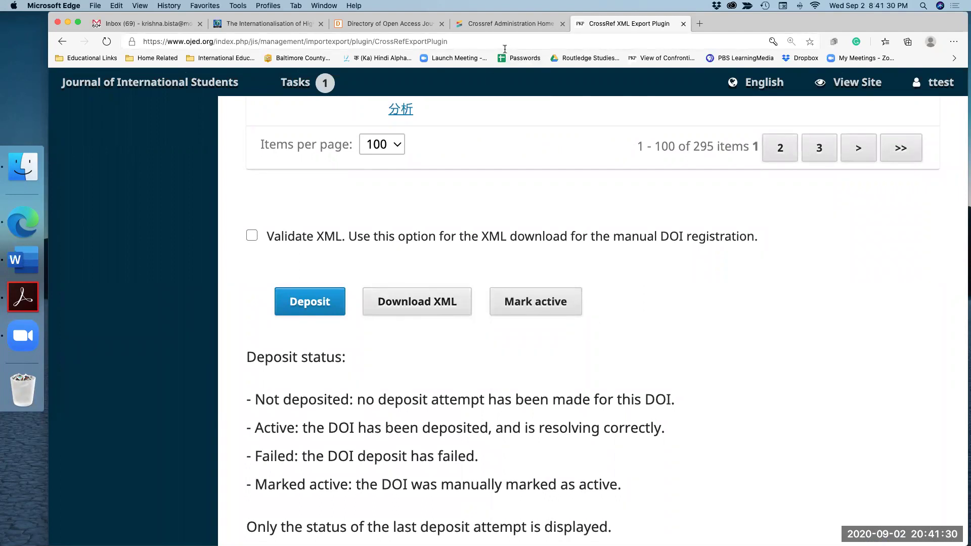
Log in to Crossref Admin with the account's login and password.
{"action": "left_click", "coordinate": [509, 24]}
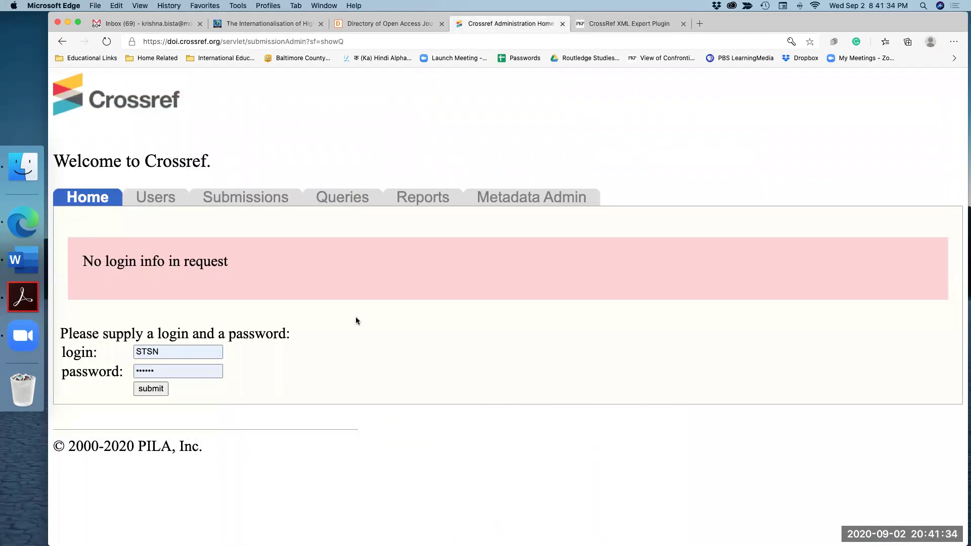
{"action": "left_click", "coordinate": [192, 371]}
{"action": "left_click", "coordinate": [170, 352]}
{"action": "left_click", "coordinate": [137, 390]}
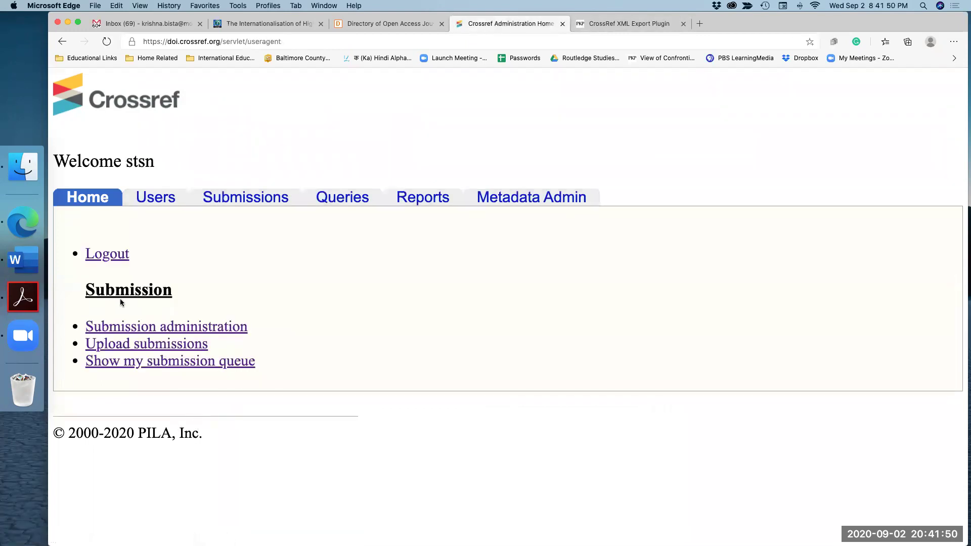
Upload the '187 particip…8792366.xlsx' file from the Desktop to Crossref as a Metadata submission.
{"action": "left_click", "coordinate": [112, 347]}
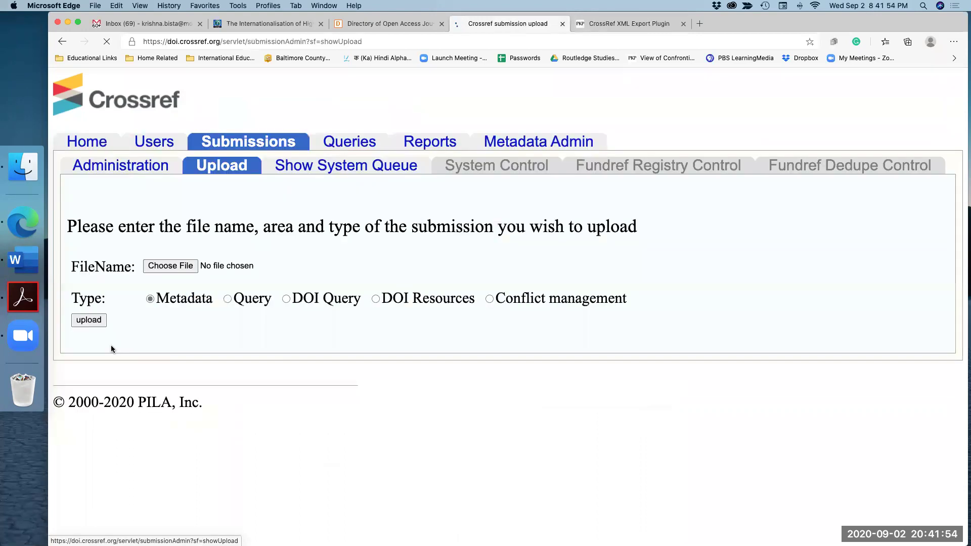
{"action": "left_click", "coordinate": [162, 268]}
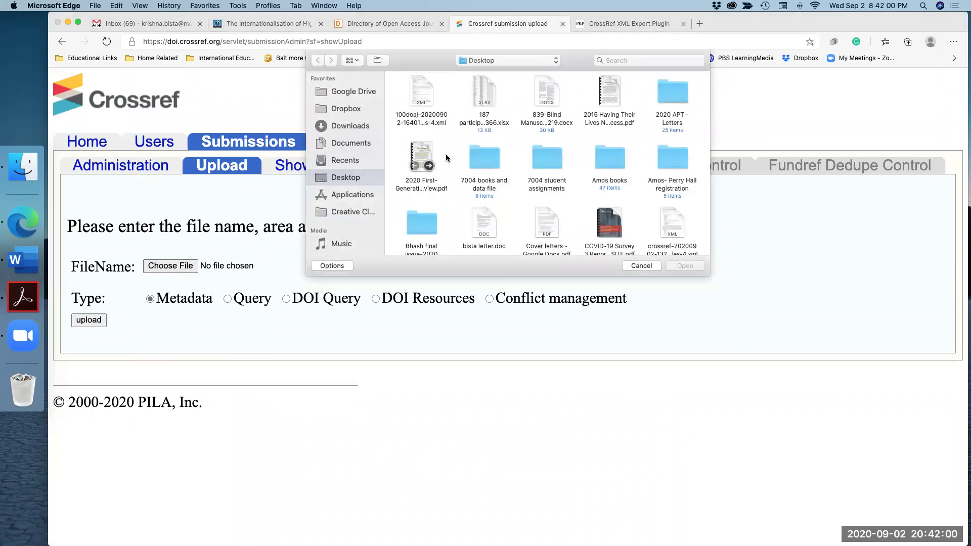
{"action": "left_click", "coordinate": [489, 90]}
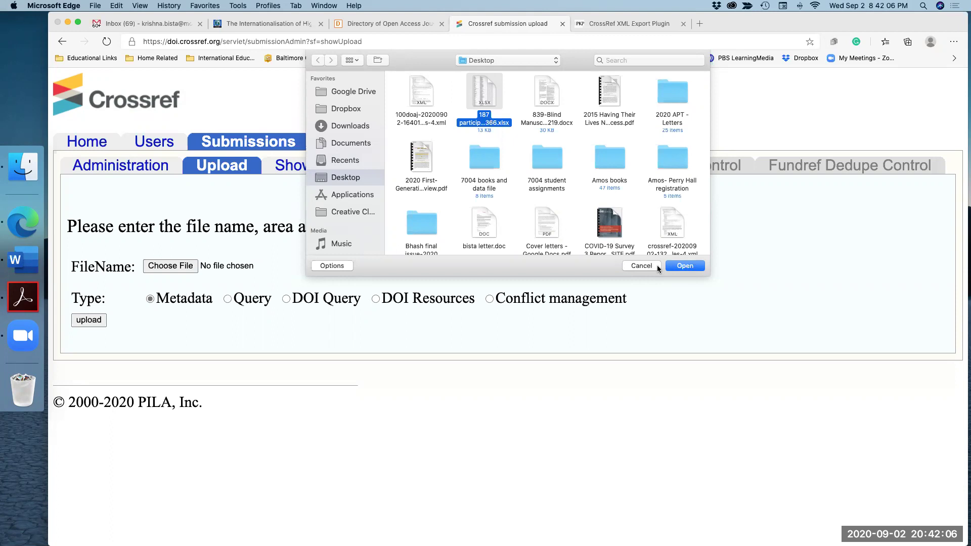
{"action": "left_click", "coordinate": [685, 265]}
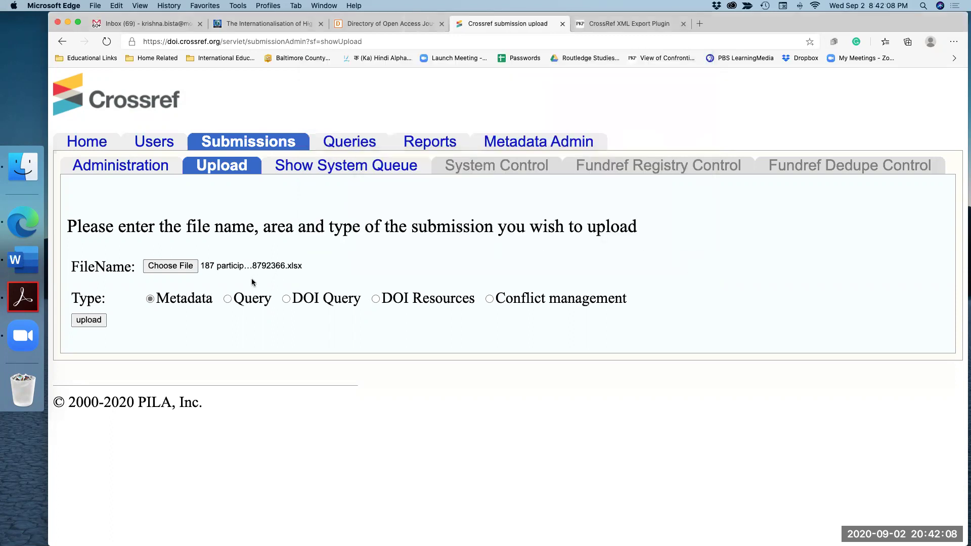
{"action": "left_click", "coordinate": [90, 325]}
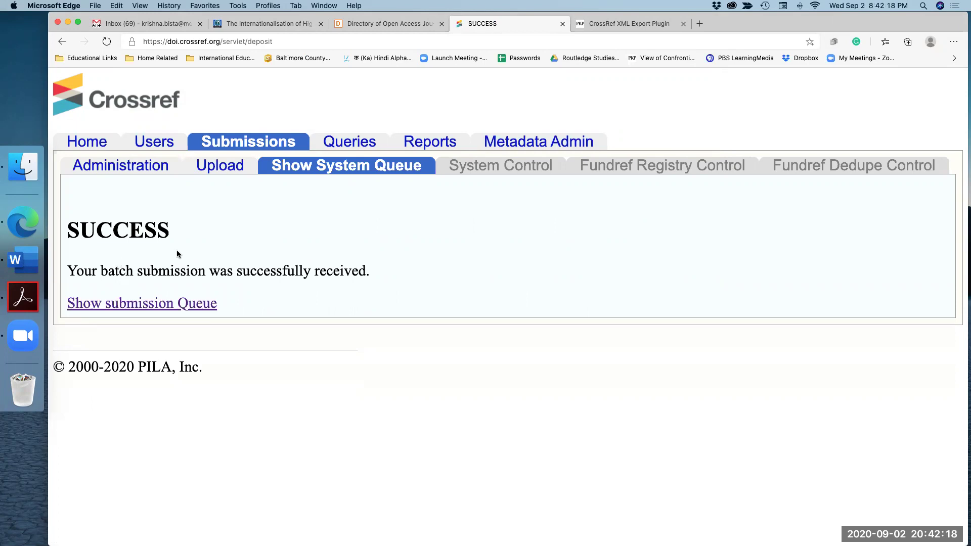
From the Crossref export page, open the public 'We are More Than Your Paycheck' article with DOI 10.32674/jis.v10i3.2676.
{"action": "left_click", "coordinate": [642, 24]}
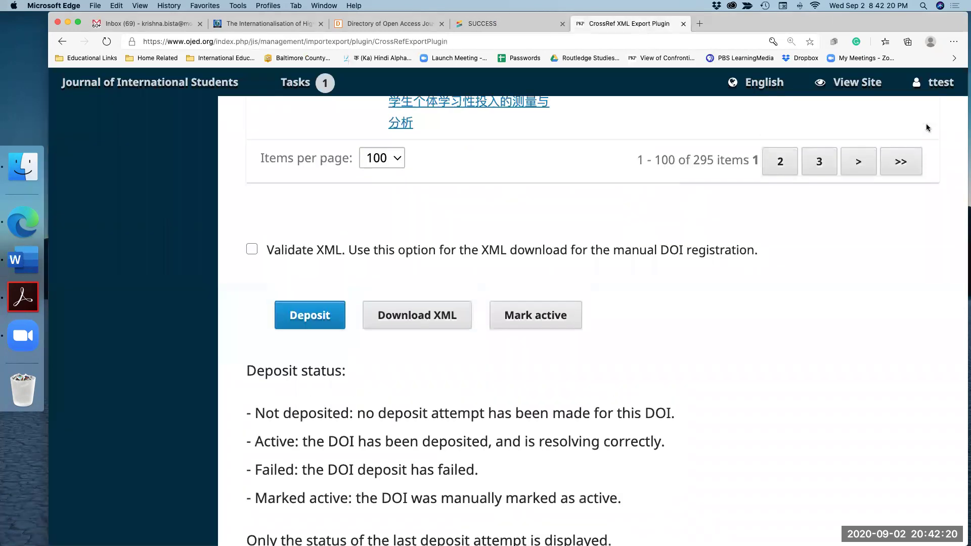
{"action": "scroll", "coordinate": [927, 127], "scroll_direction": "up", "scroll_amount": 4}
{"action": "left_click", "coordinate": [860, 85]}
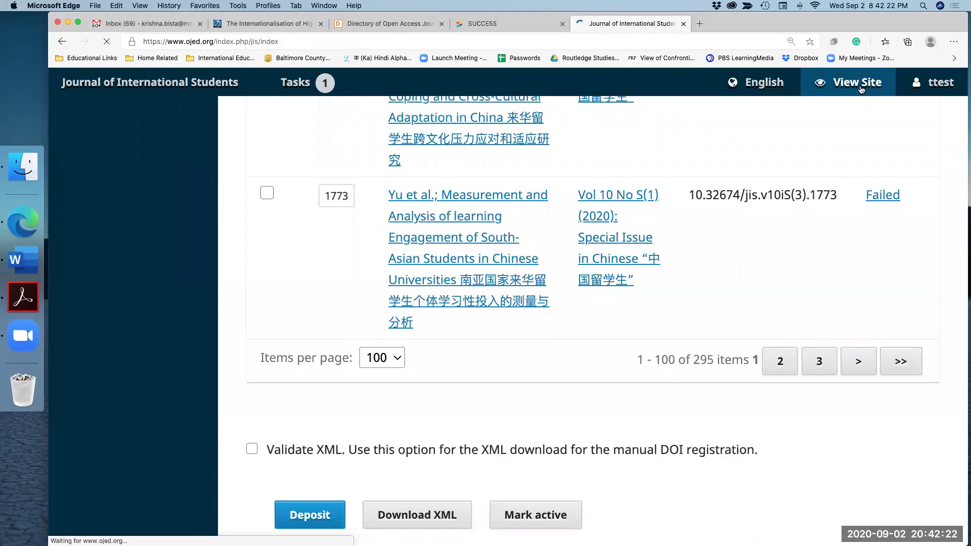
{"action": "scroll", "coordinate": [227, 348], "scroll_direction": "down", "scroll_amount": 3}
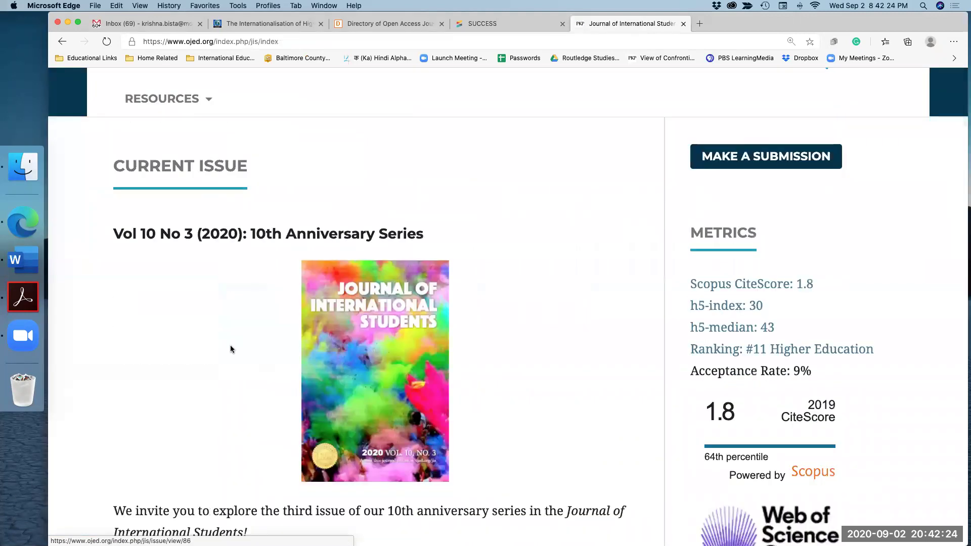
{"action": "scroll", "coordinate": [231, 345], "scroll_direction": "down", "scroll_amount": 10}
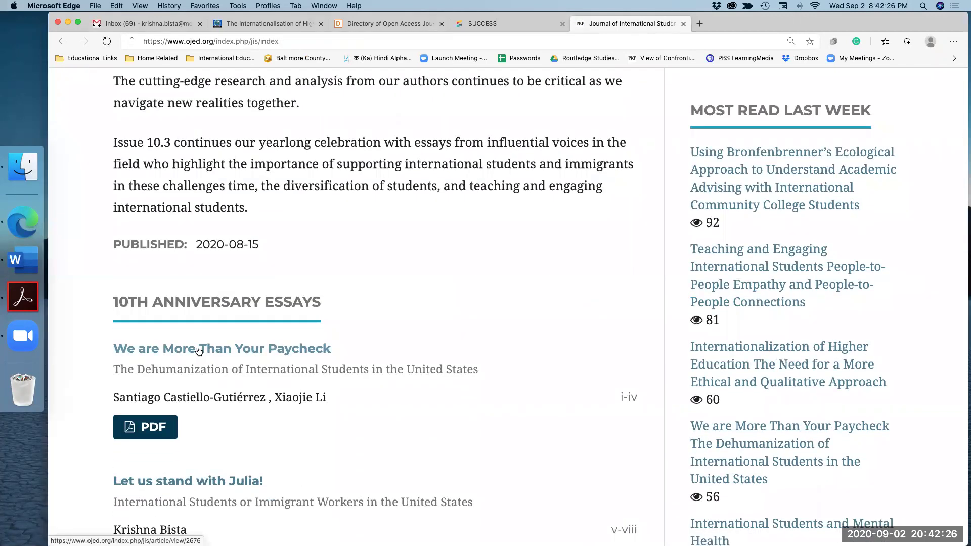
{"action": "left_click", "coordinate": [197, 351]}
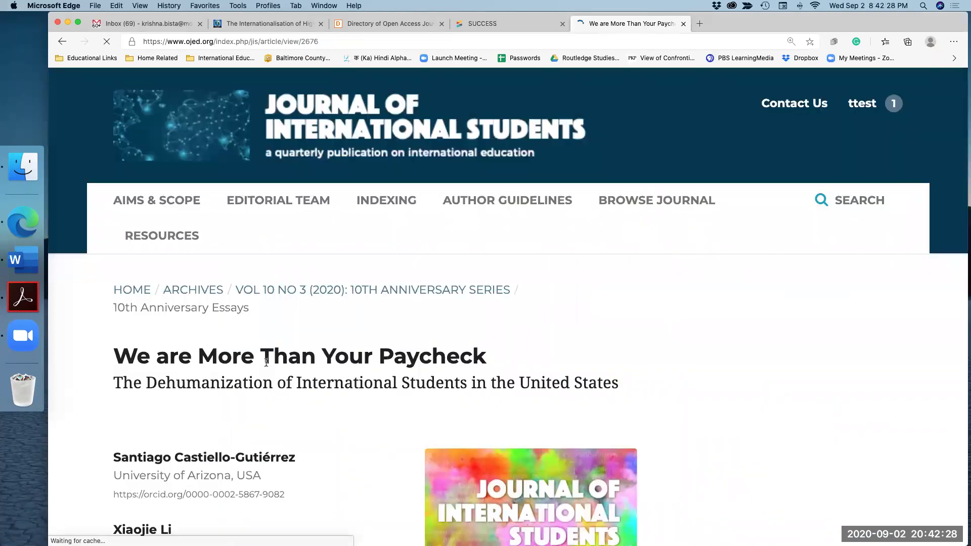
{"action": "scroll", "coordinate": [267, 362], "scroll_direction": "down", "scroll_amount": 5}
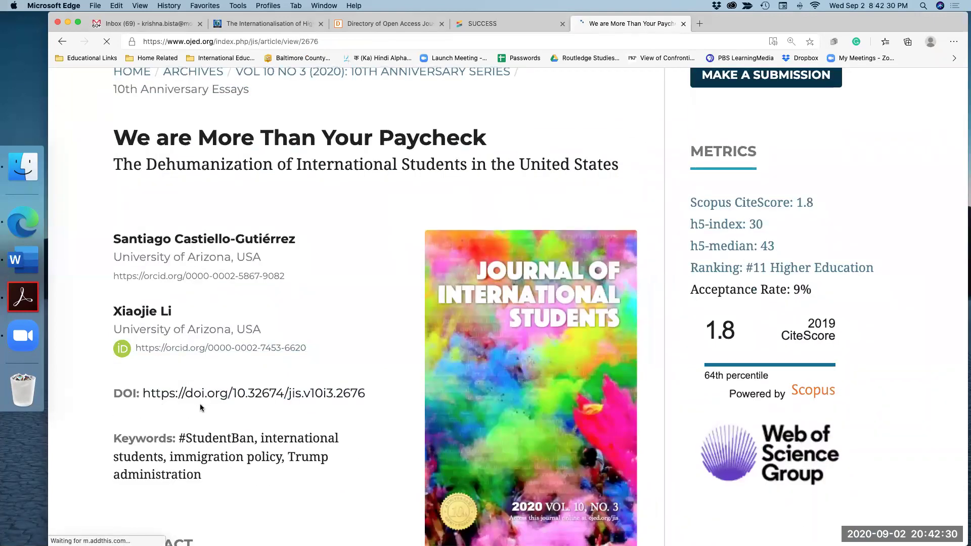
{"action": "left_click", "coordinate": [250, 395]}
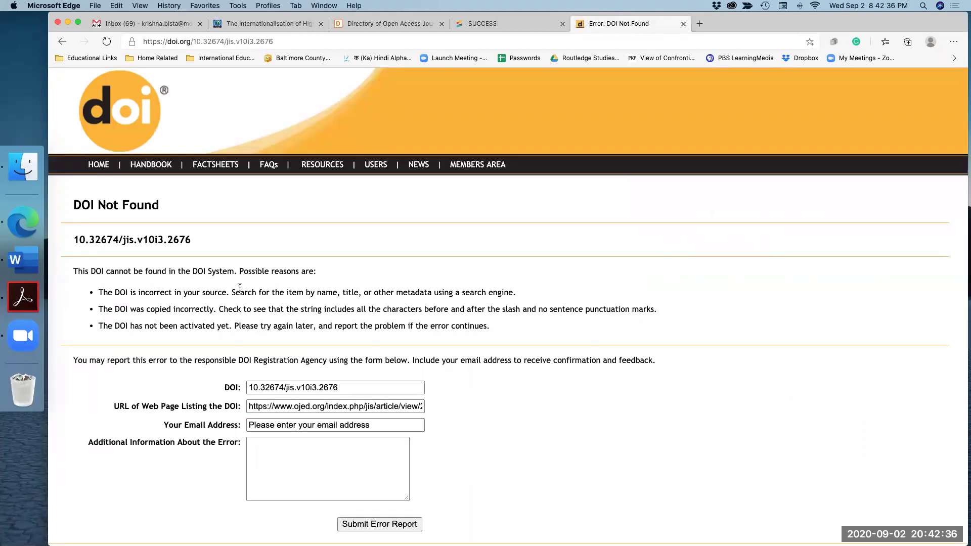
{"action": "scroll", "coordinate": [240, 288], "scroll_direction": "down", "scroll_amount": 2}
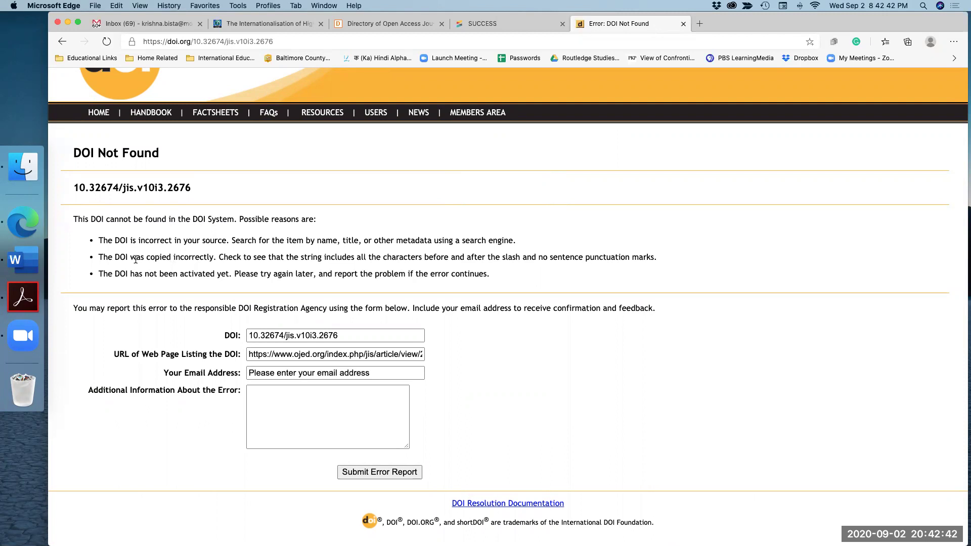
{"action": "scroll", "coordinate": [124, 211], "scroll_direction": "up", "scroll_amount": 2}
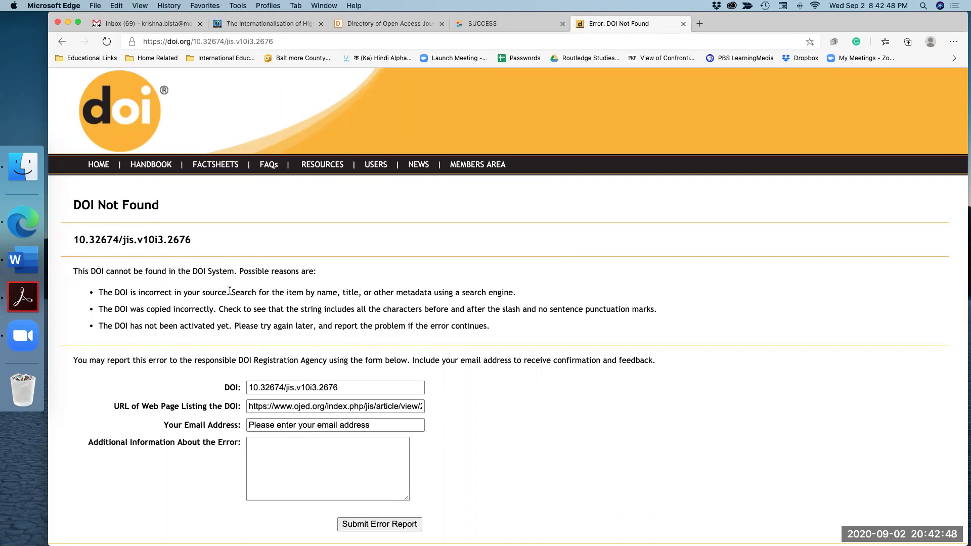
{"action": "left_click", "coordinate": [62, 42]}
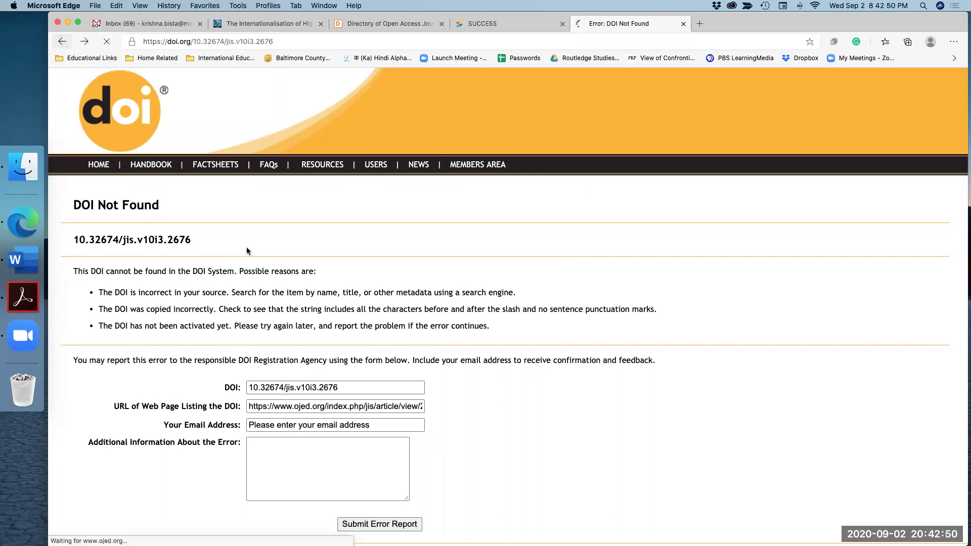